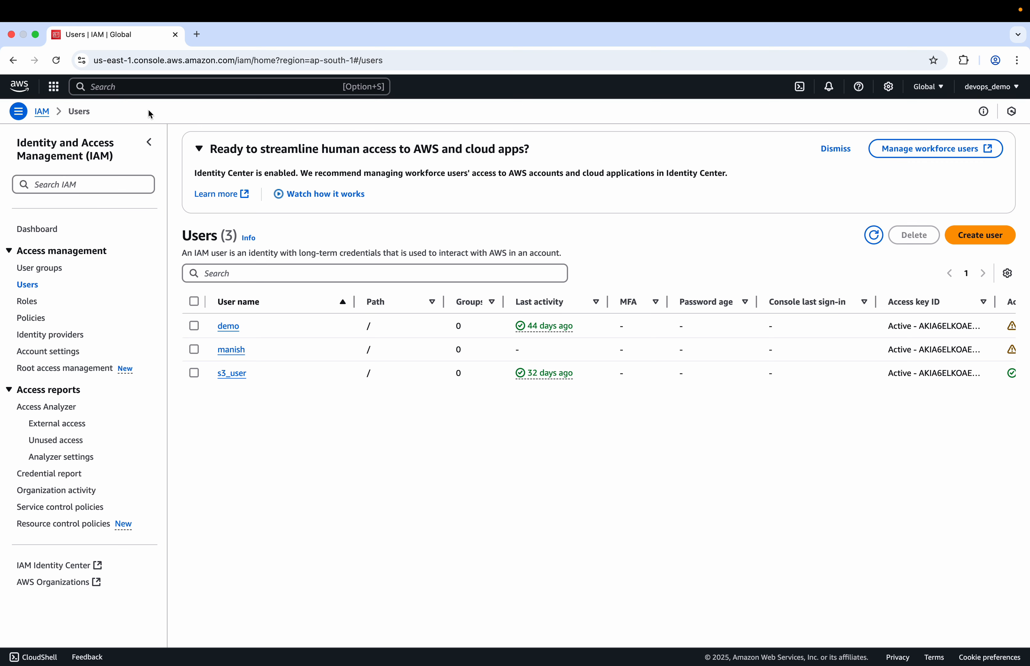
Search the console for the iam service.
click(133, 88)
text(iam)
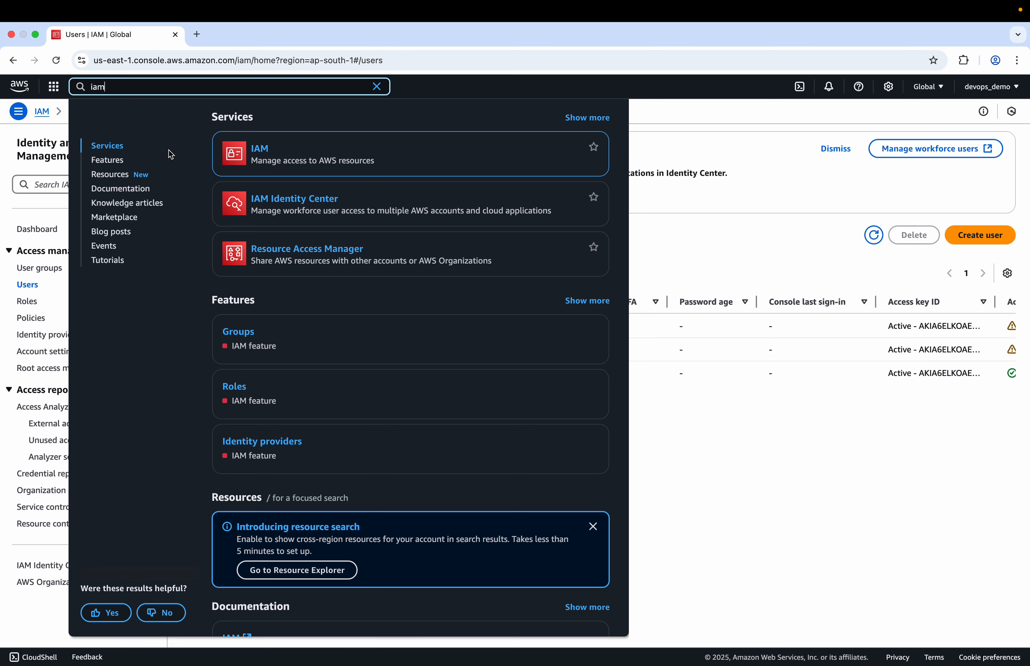
click(743, 210)
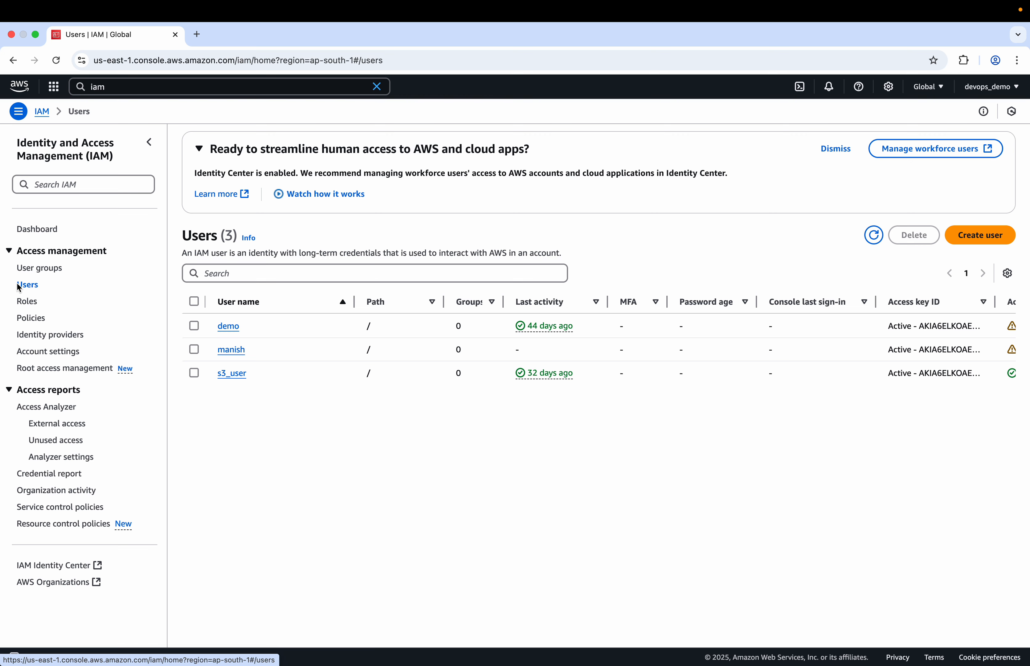
Start creating a new IAM user with the user name test and proceed to its permissions.
click(968, 237)
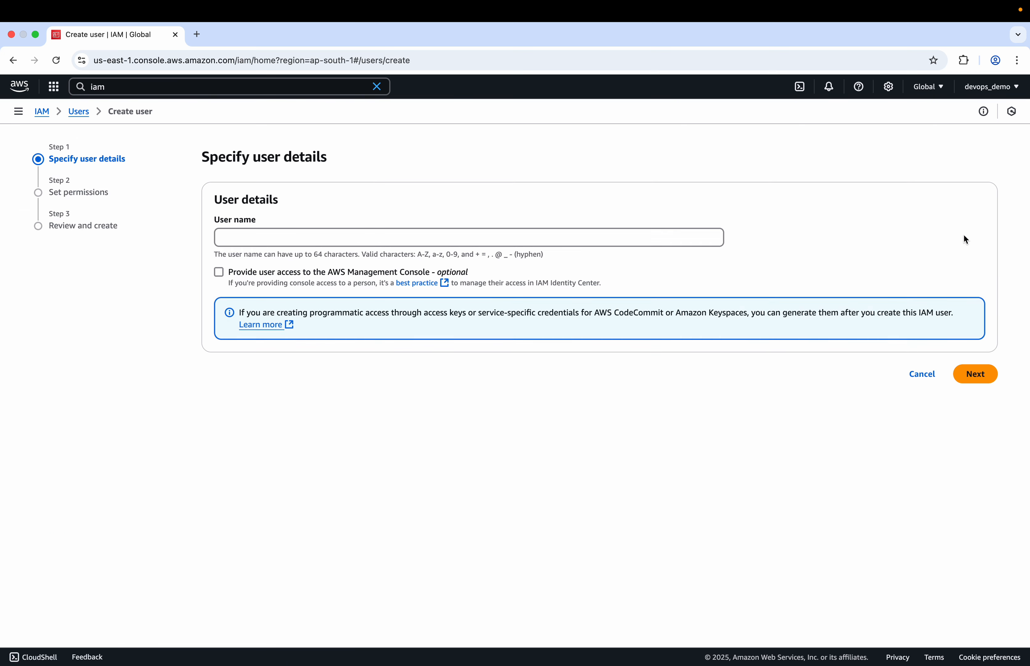
click(320, 241)
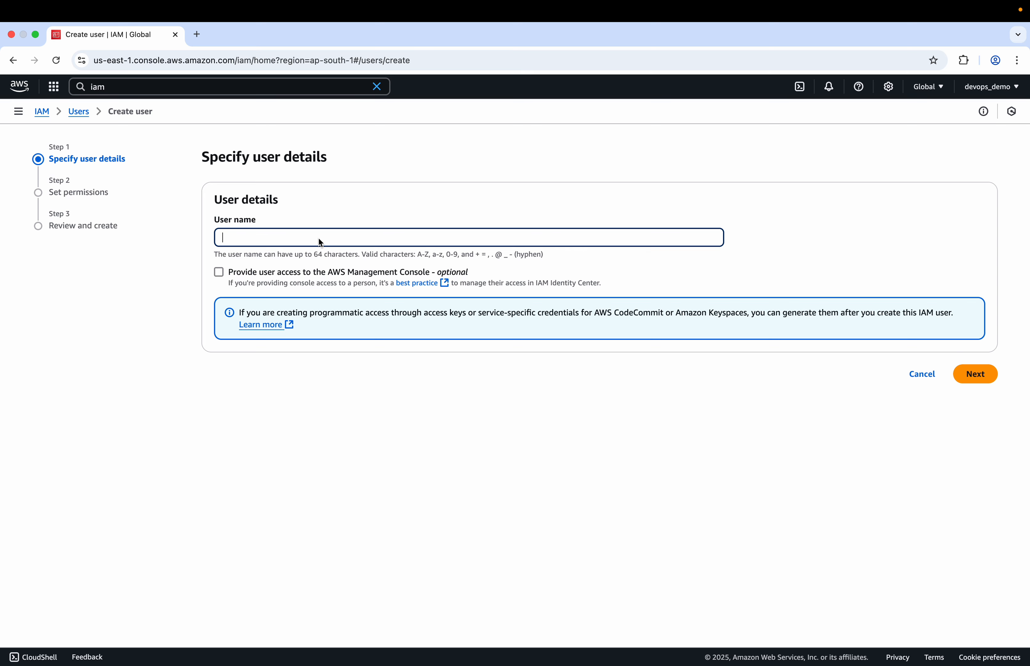
text(test)
click(982, 375)
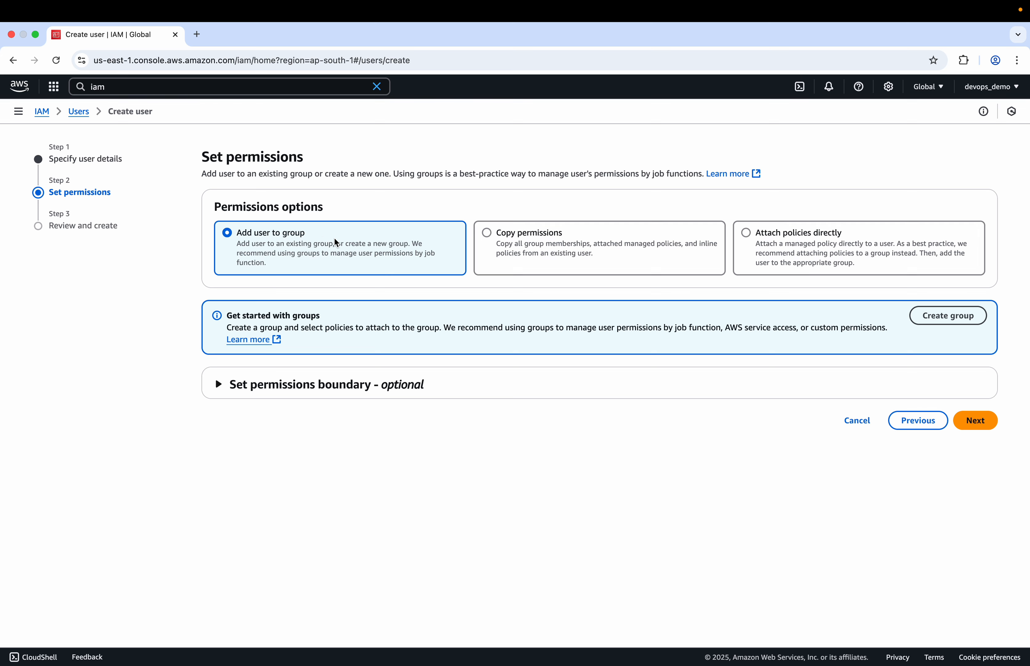
Choose to attach policies directly, search the policies for rds, and select AmazonRDSFullAccess for the new user.
click(487, 232)
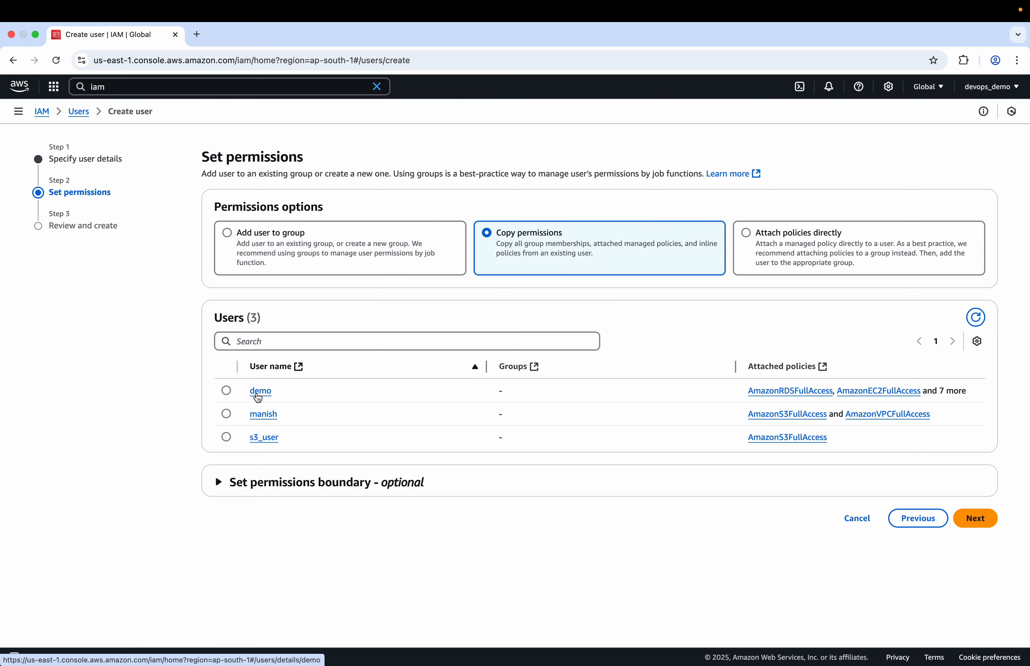
click(226, 391)
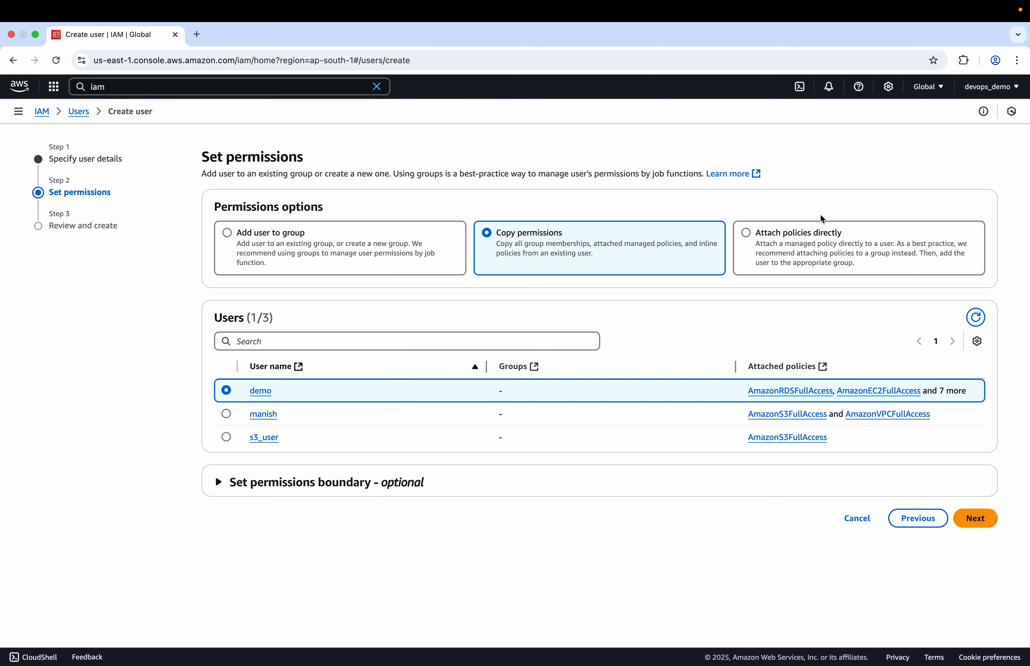
click(763, 235)
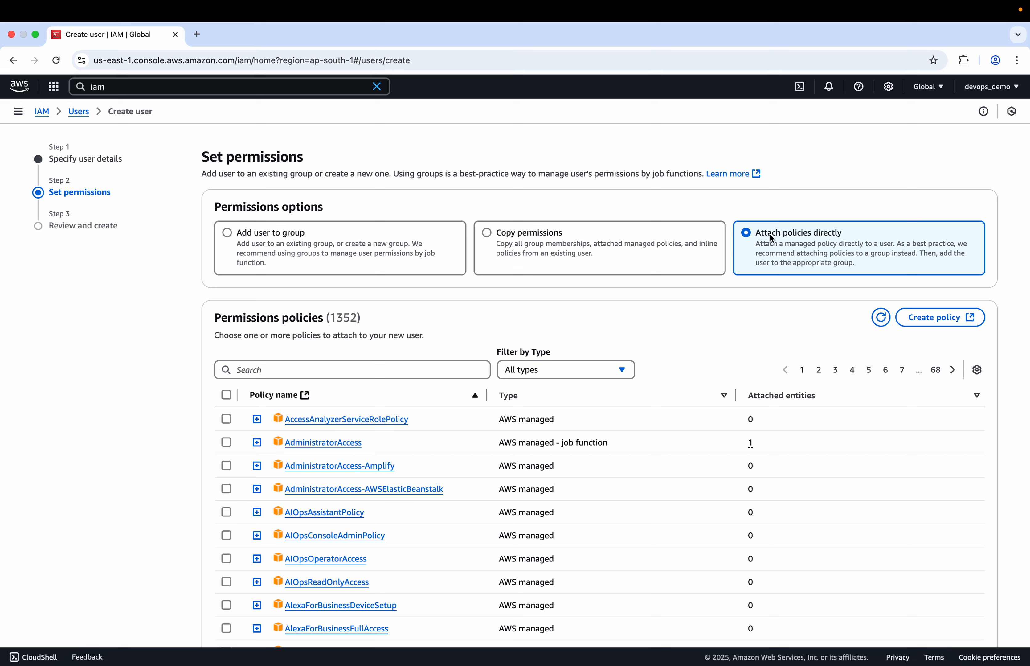
click(346, 371)
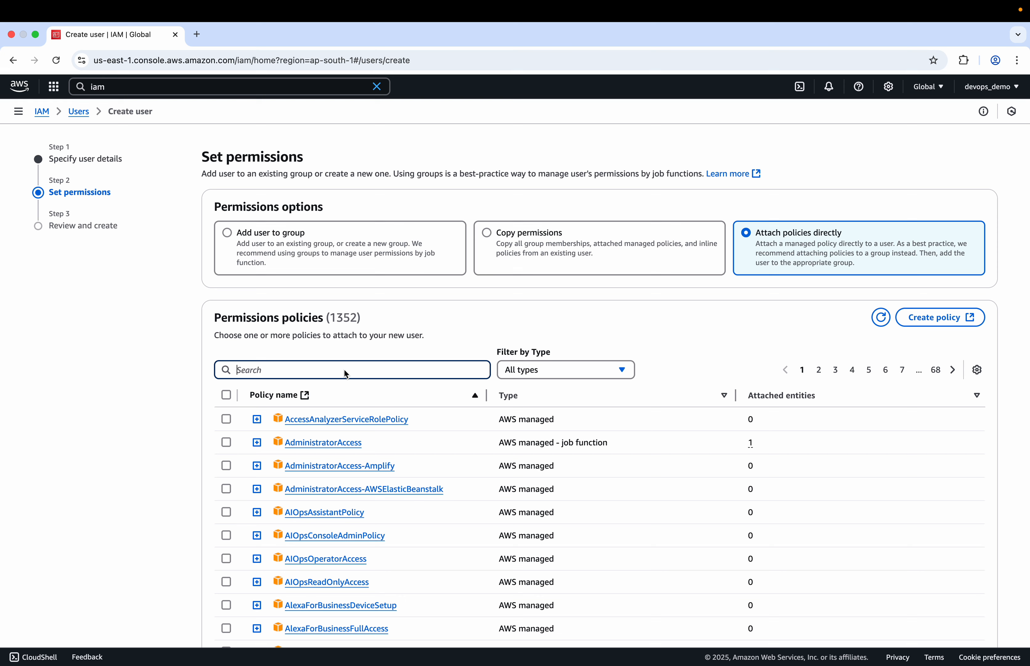
text(rds)
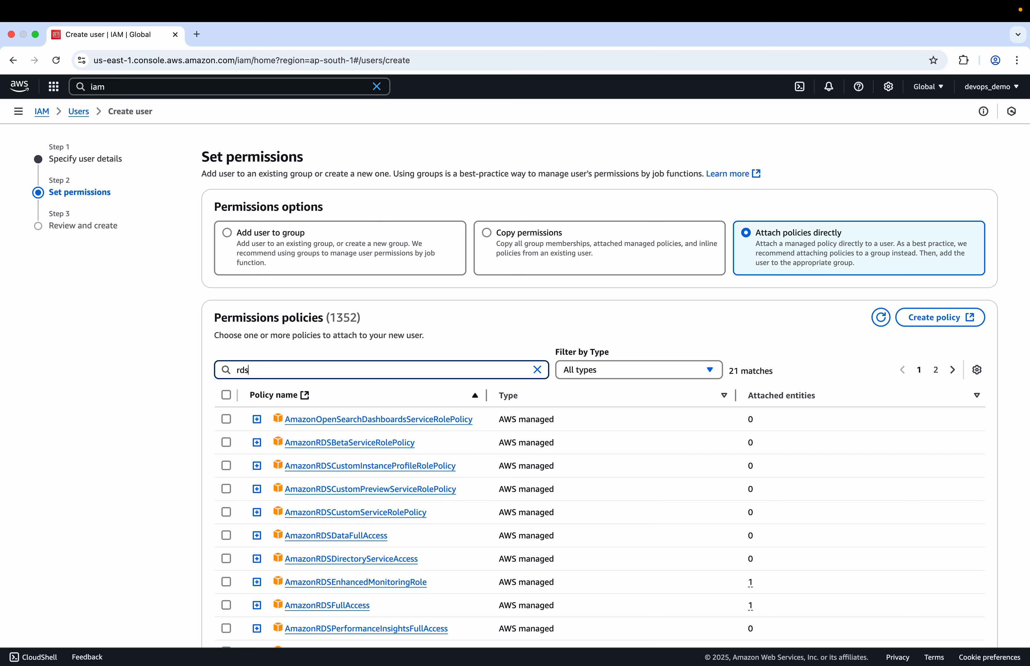
scroll(327, 430, down, 2)
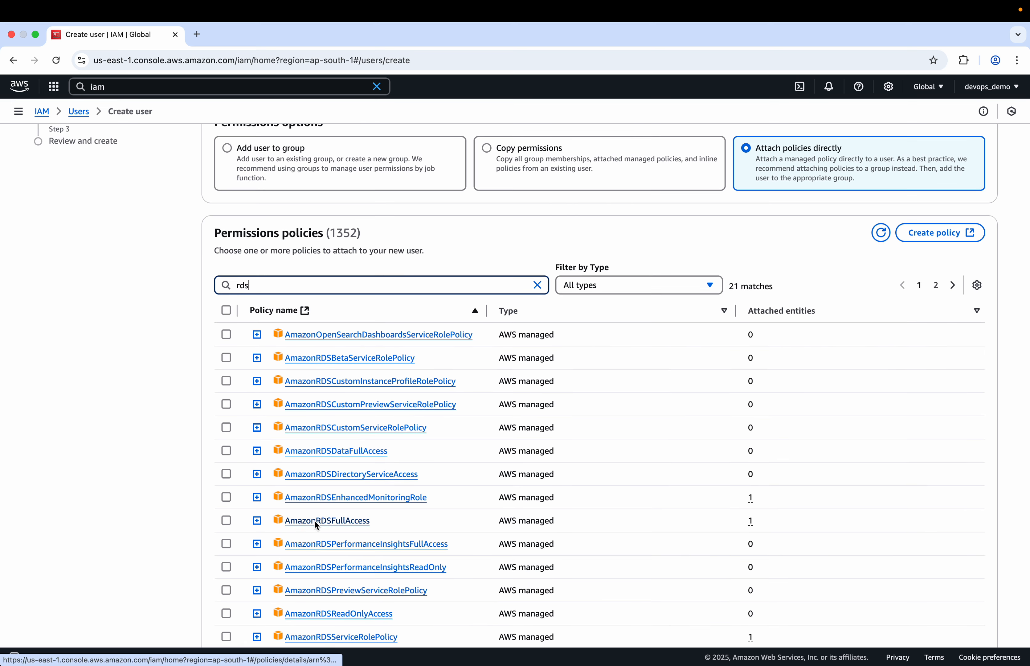
click(227, 520)
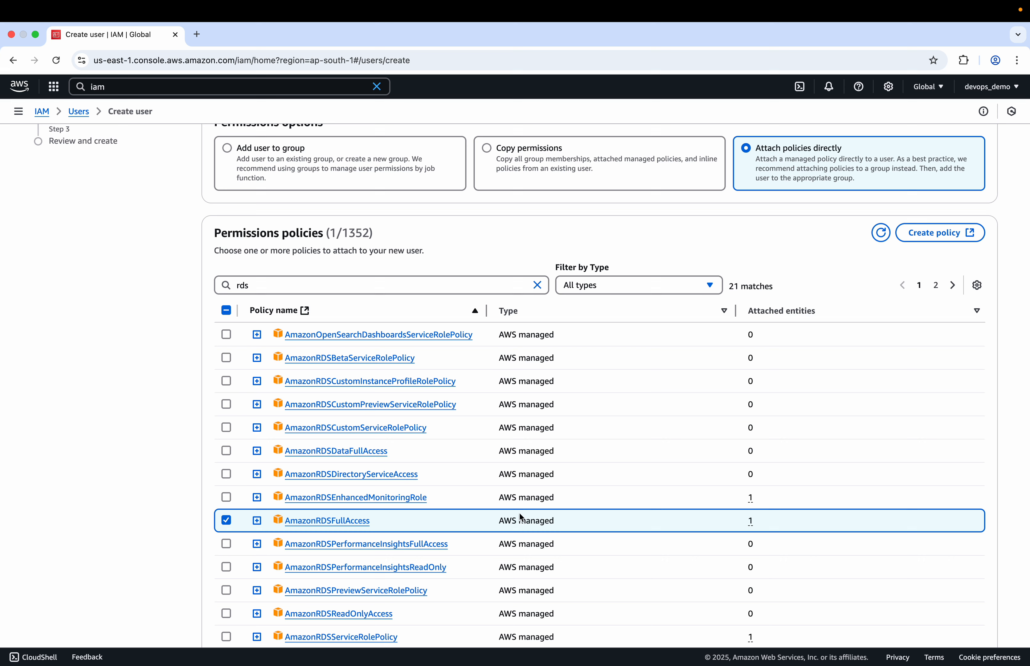
Search the policies for s3, add AmazonS3FullAccess to the selection, and proceed to the review.
click(266, 293)
key(BackSpace)
key(BackSpace)
key(BackSpace)
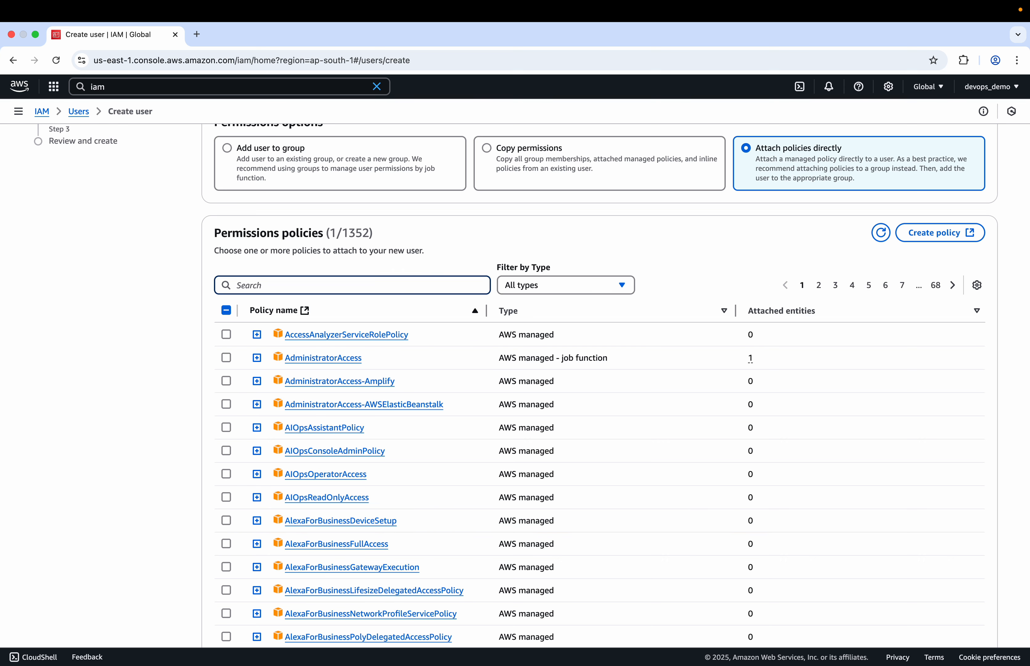
text(s3)
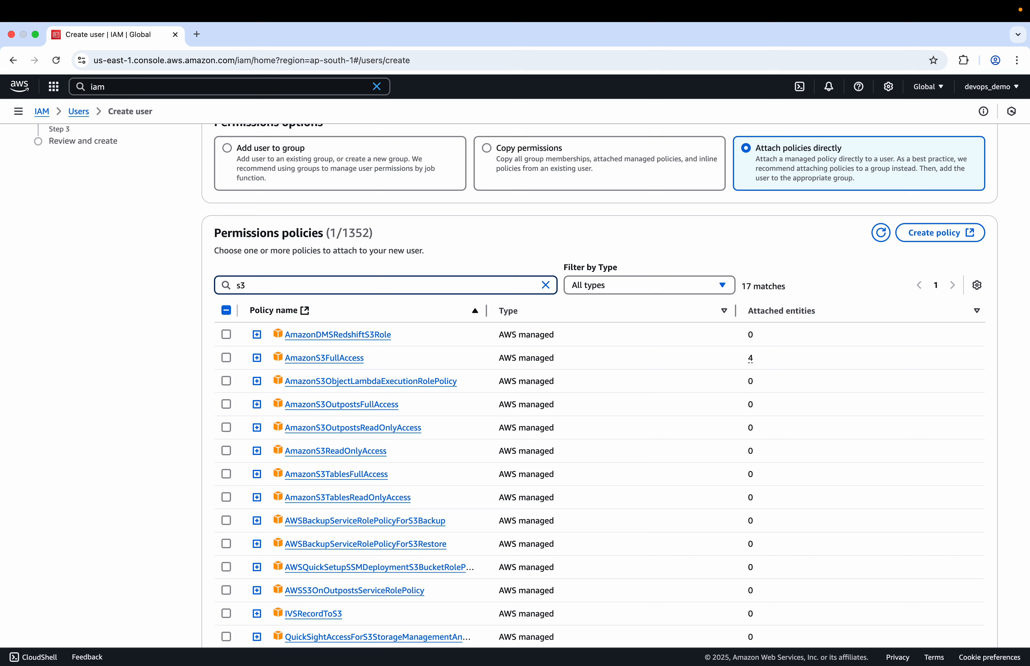
click(227, 359)
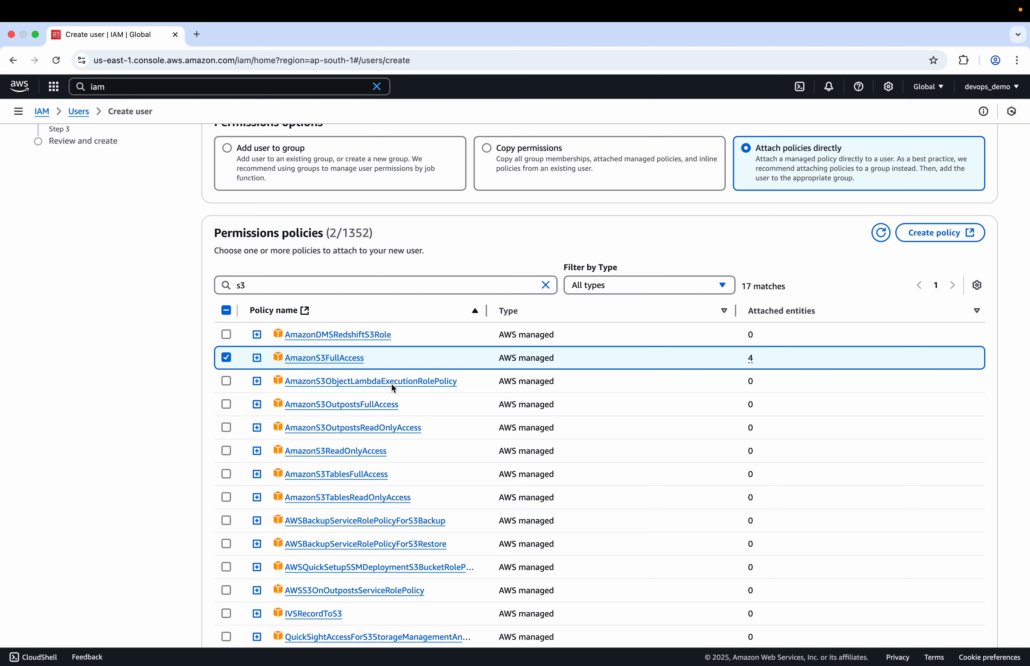
scroll(346, 387, down, 5)
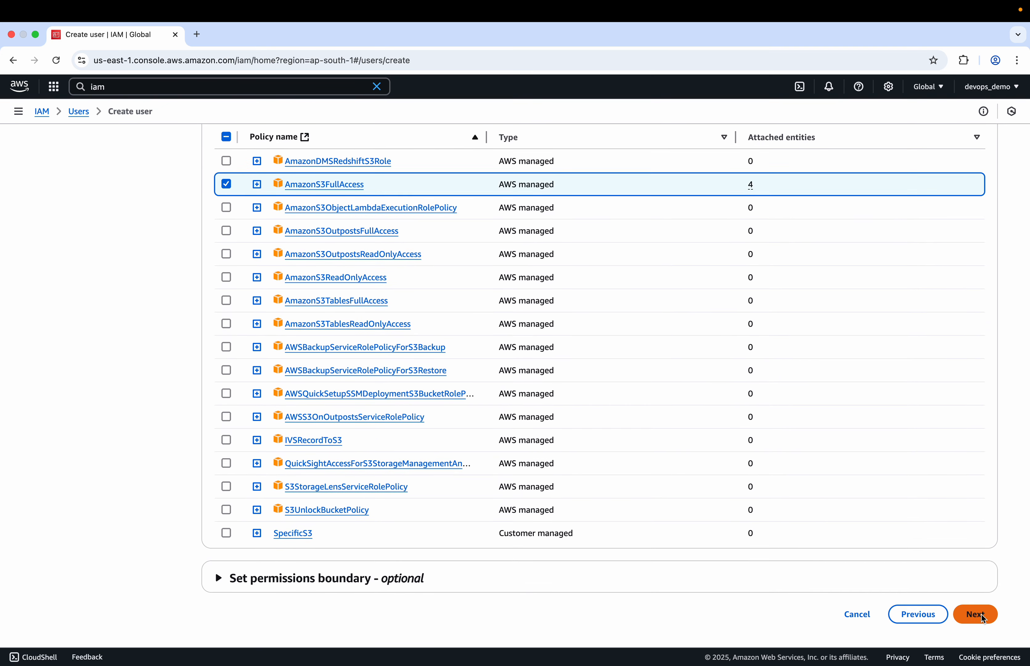
click(983, 617)
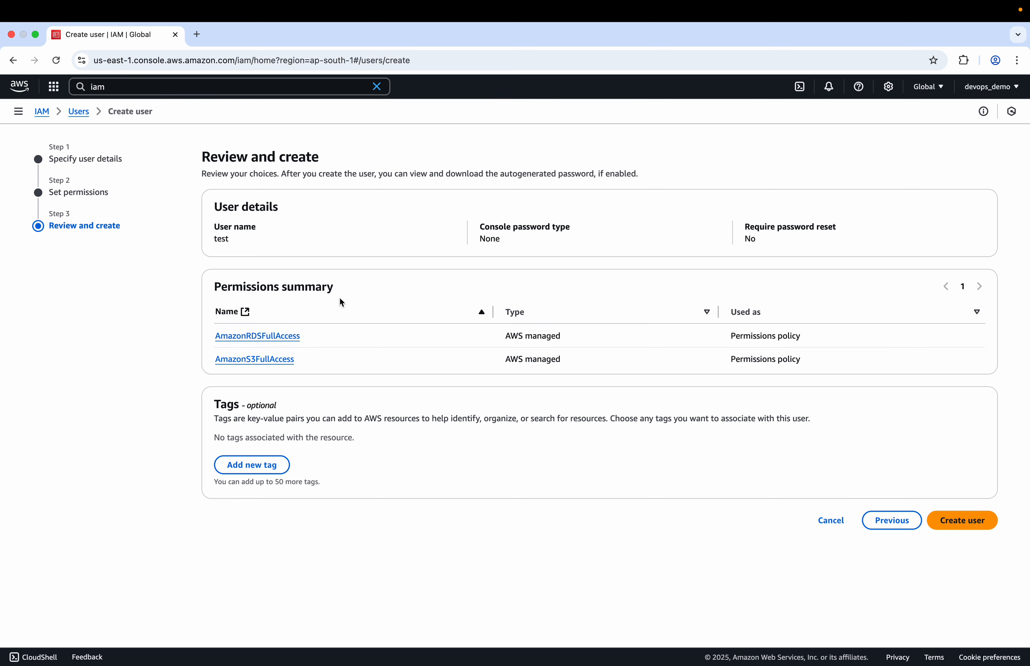
Create the reviewed user without adding any tags.
click(263, 466)
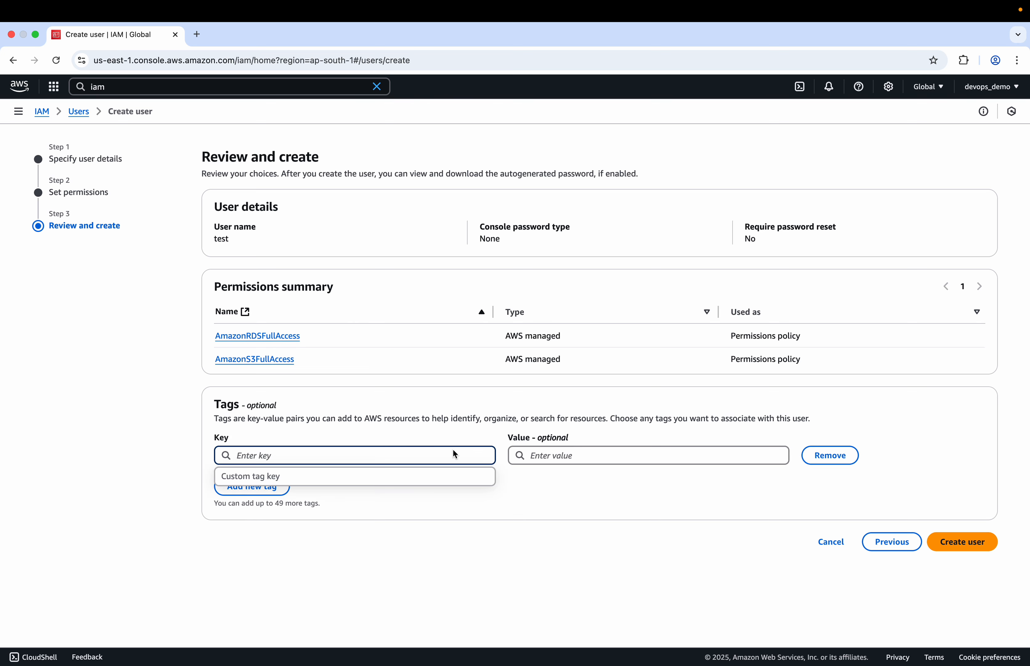
click(830, 455)
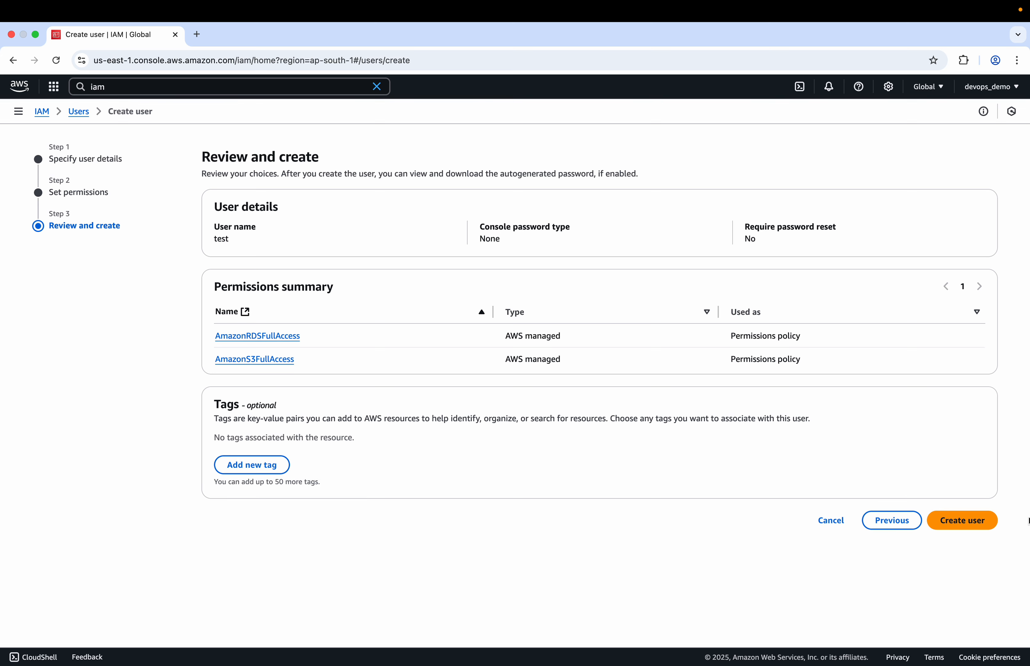
click(968, 524)
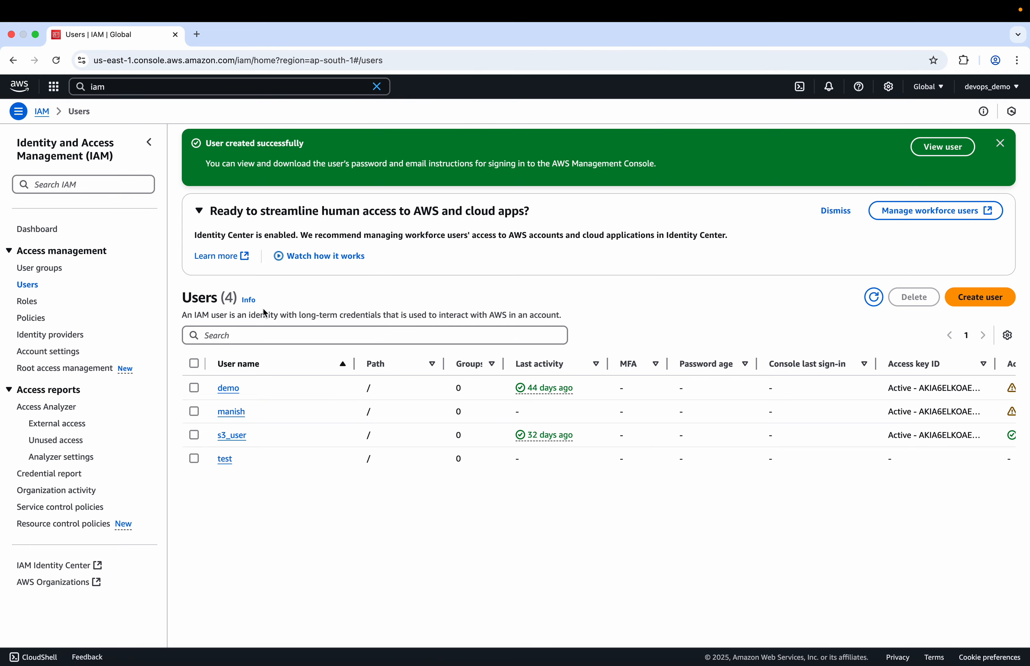
Open the test user's security credentials and start creating an access key.
click(224, 460)
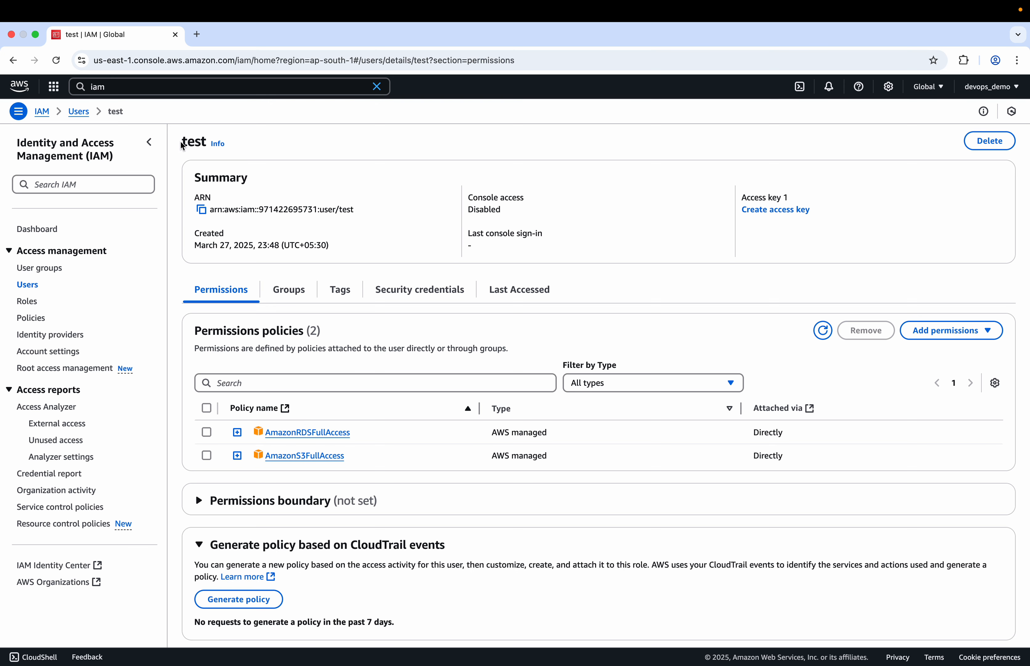
drag(180, 140, 212, 148)
click(417, 290)
scroll(417, 290, down, 3)
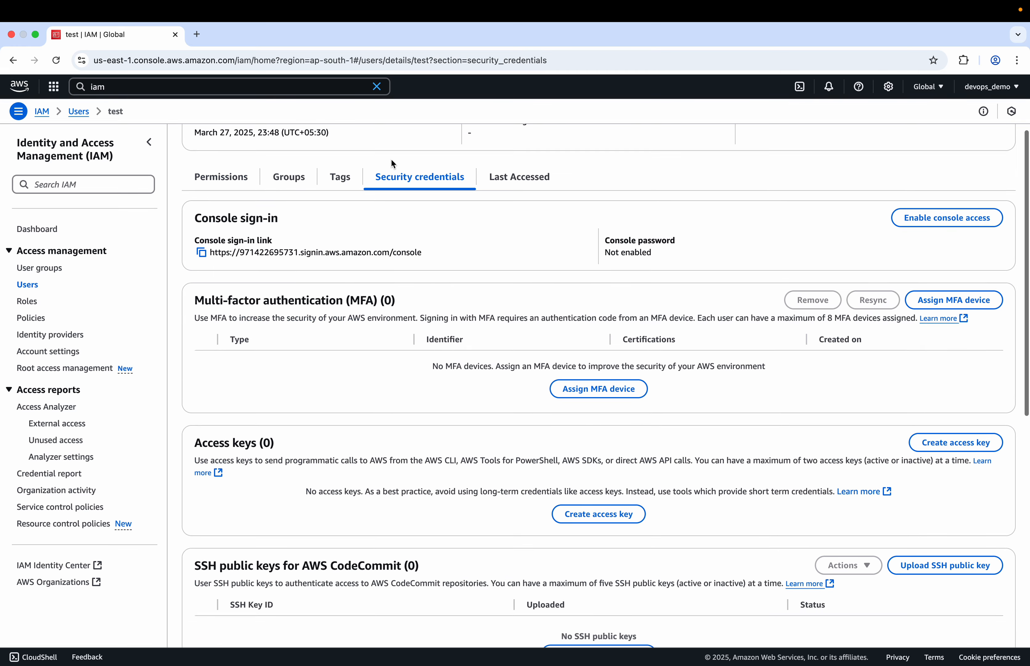
scroll(412, 301, down, 4)
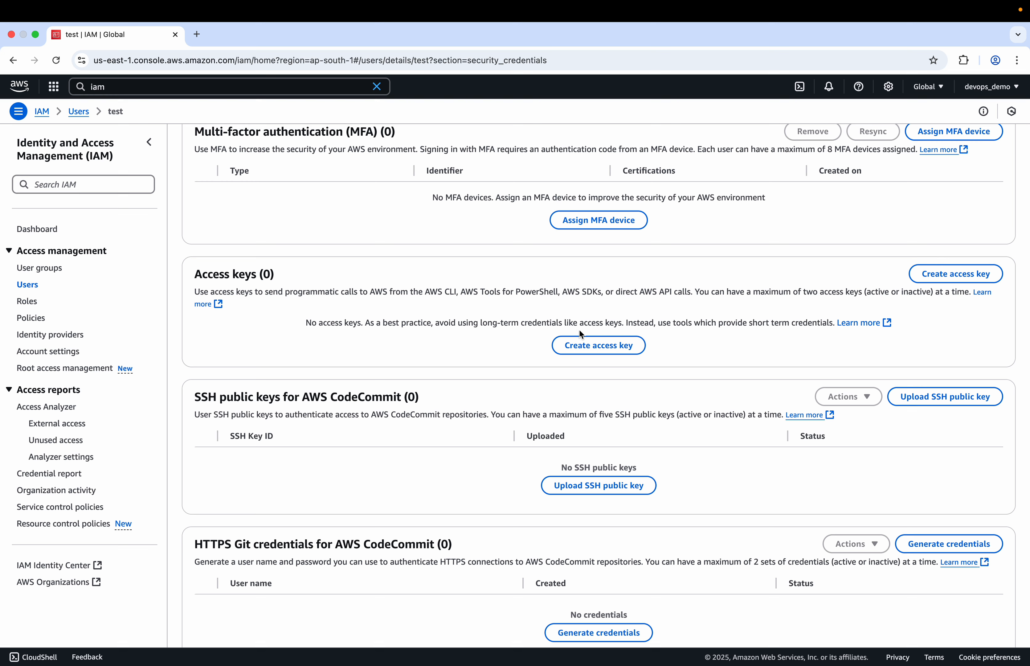
click(611, 347)
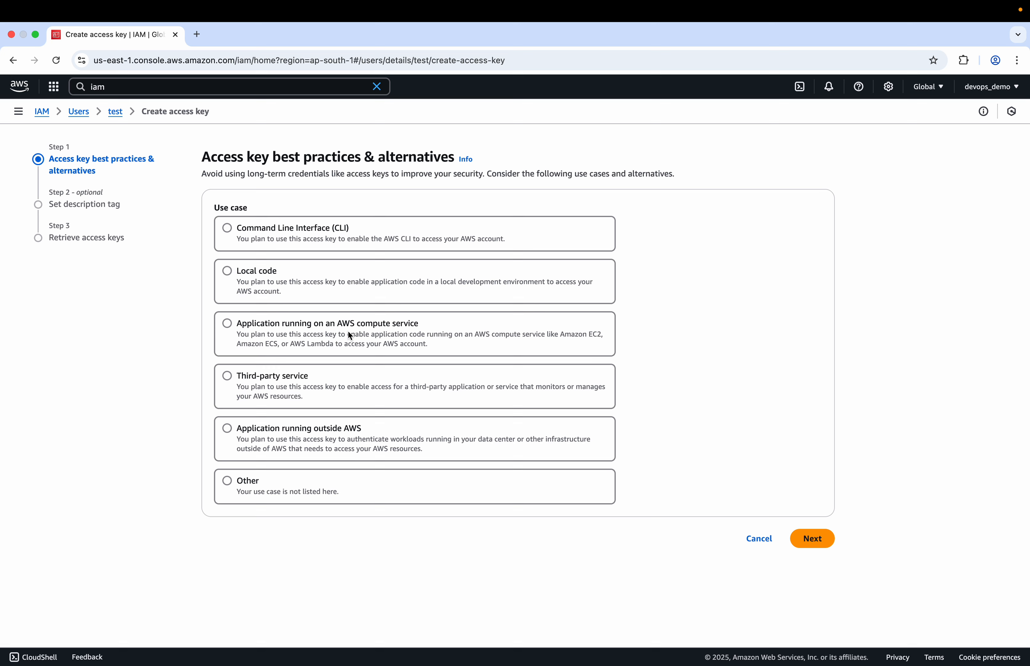
Choose Local code as the access key's use case, acknowledge the recommendation, and proceed to the description tag.
click(246, 278)
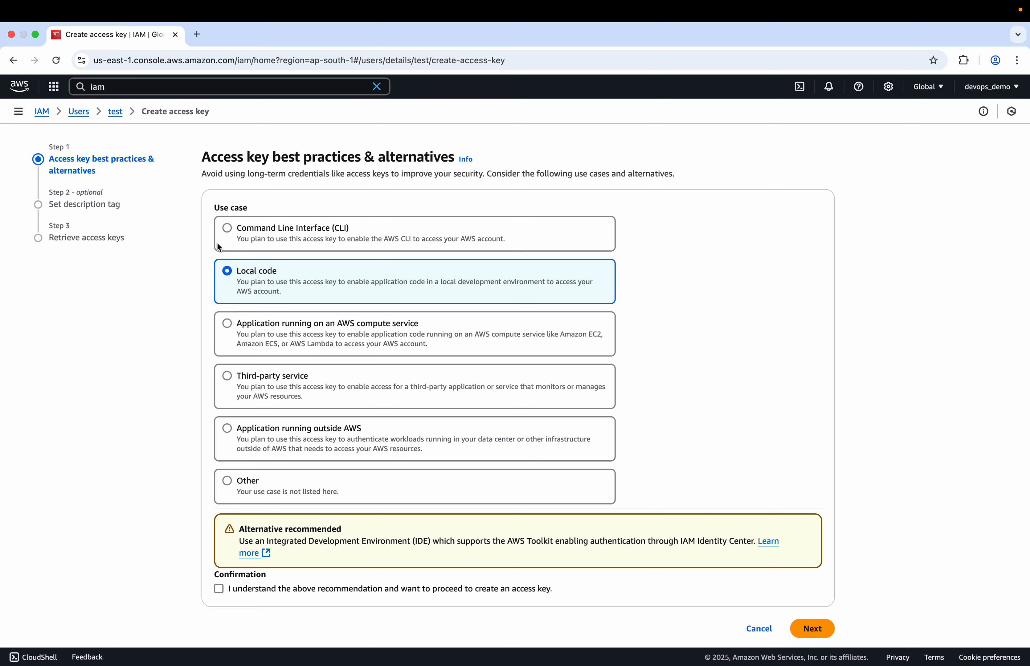
click(229, 228)
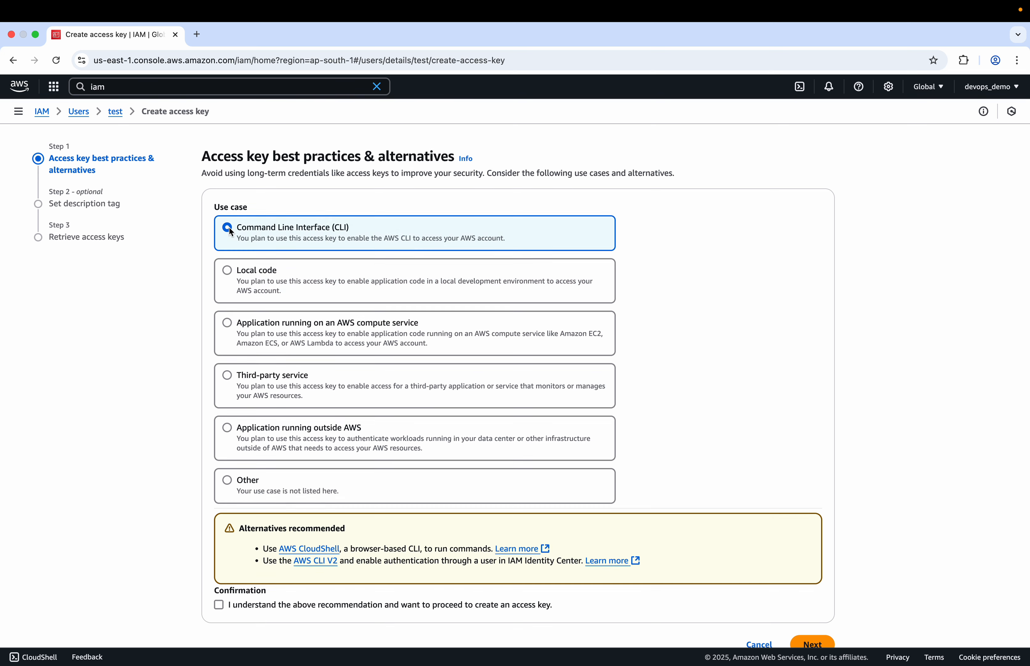
scroll(230, 236, down, 1)
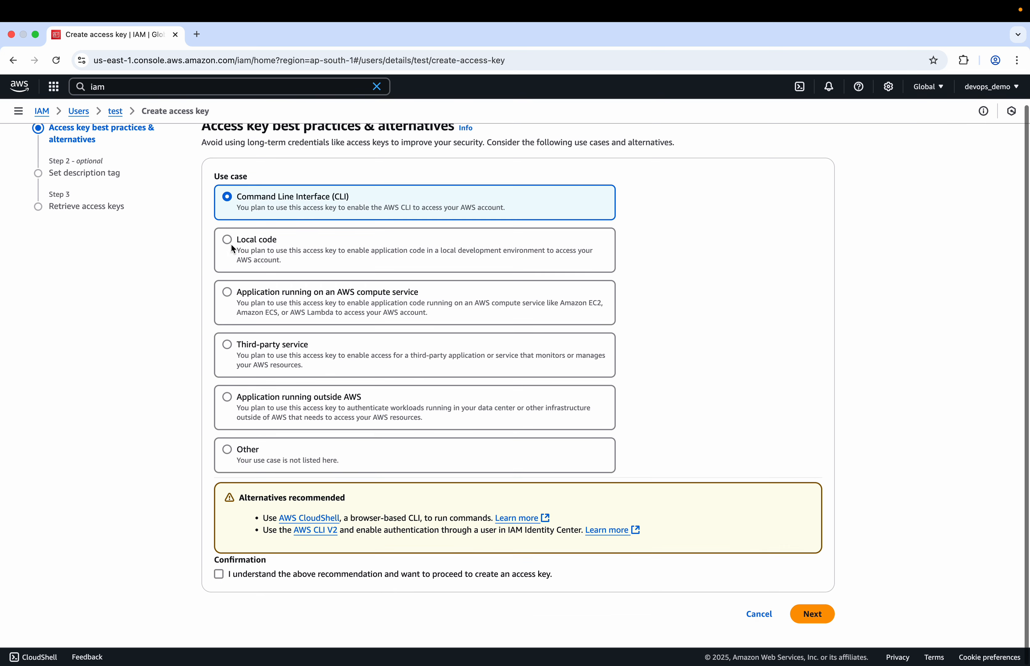
click(220, 355)
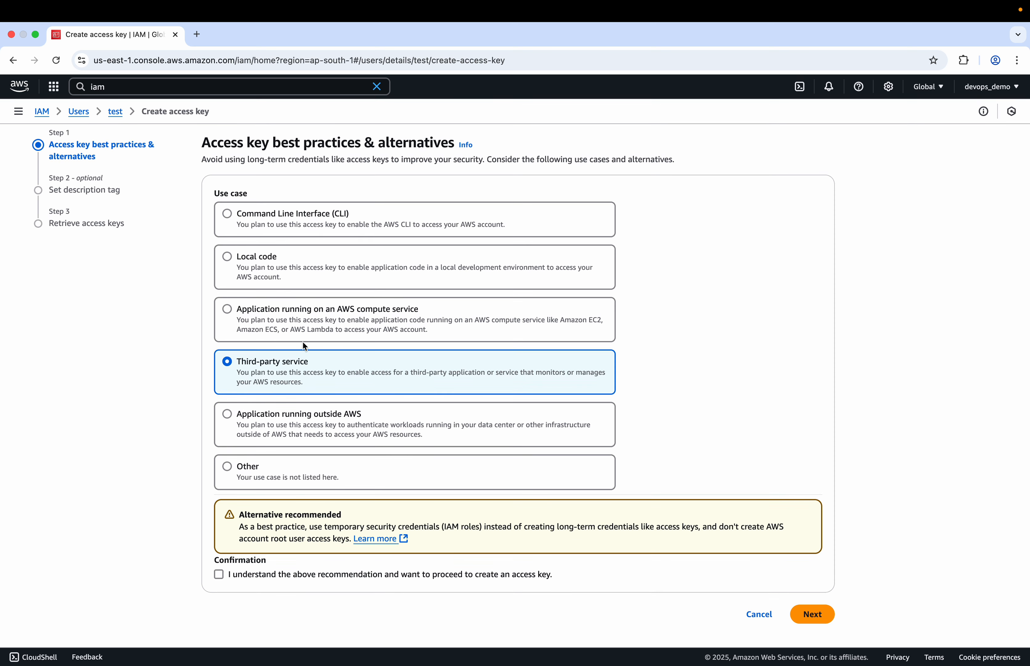
click(240, 260)
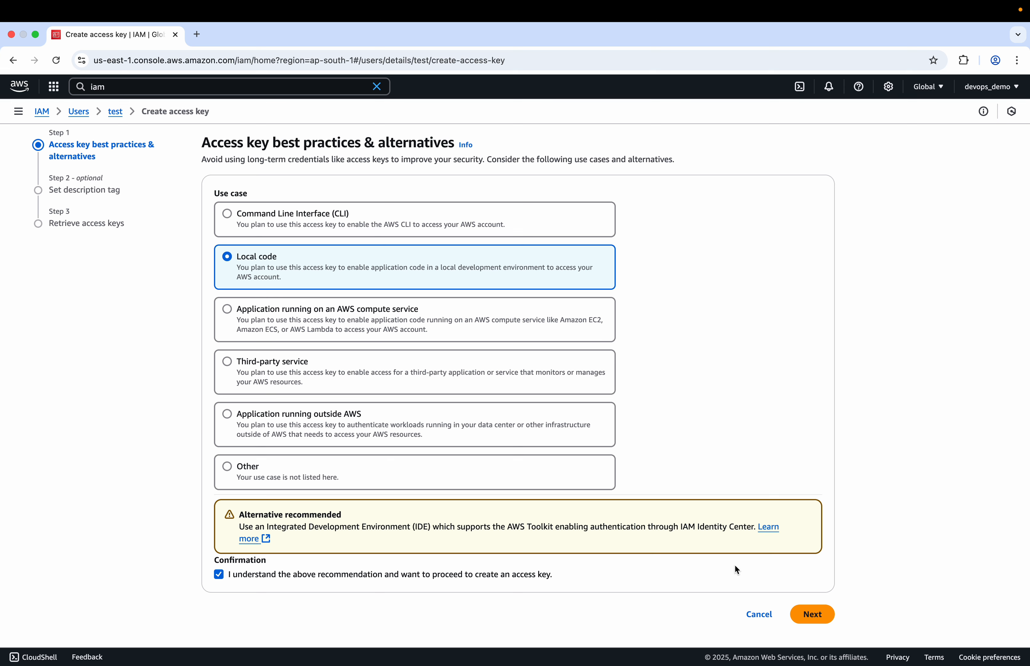
click(816, 617)
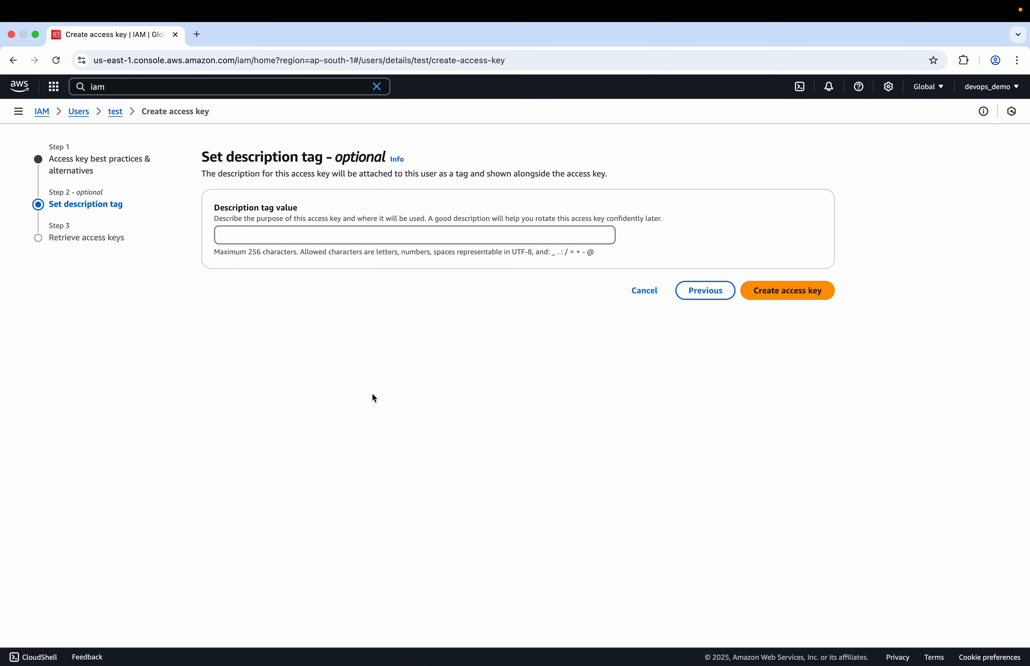
Set the description tag value to demo and create the access key.
click(296, 235)
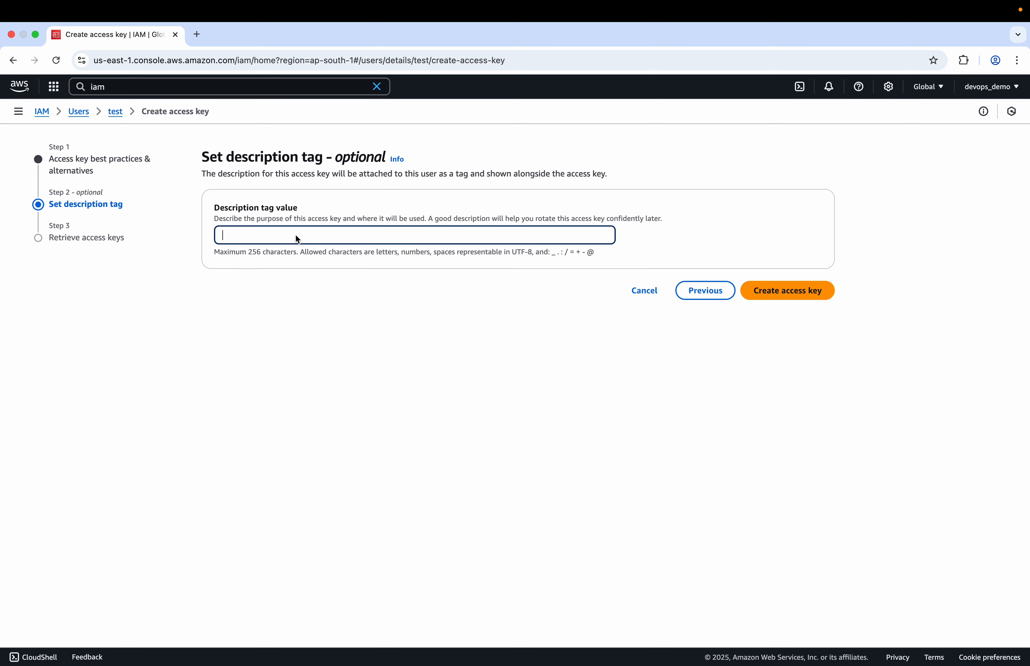
text(demo)
click(795, 293)
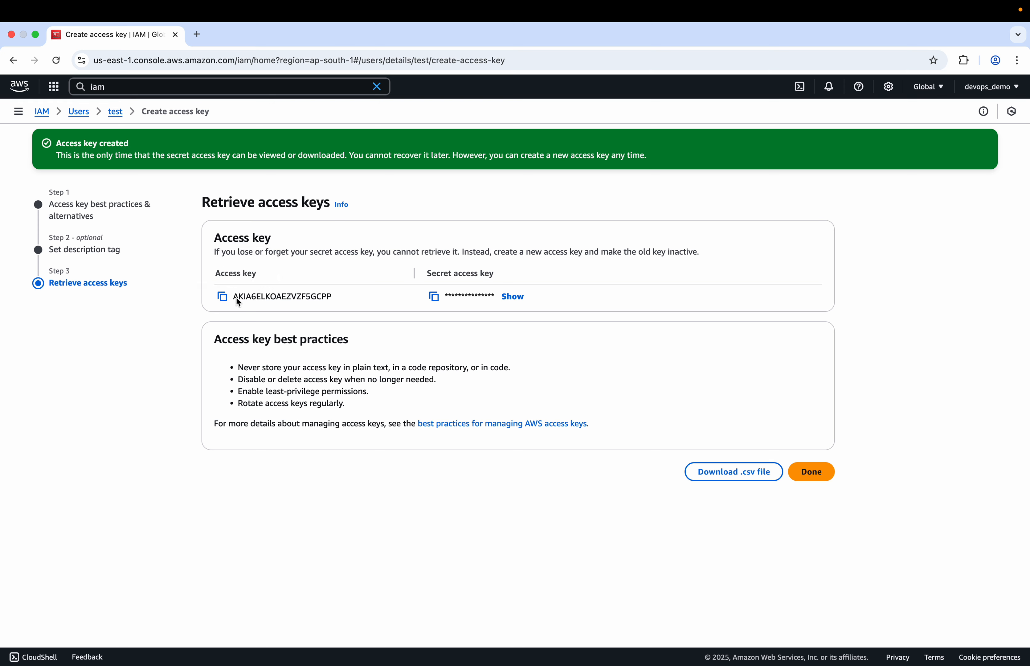
Reveal the new secret access key, copy it to the clipboard, and hide it again.
drag(237, 298, 336, 302)
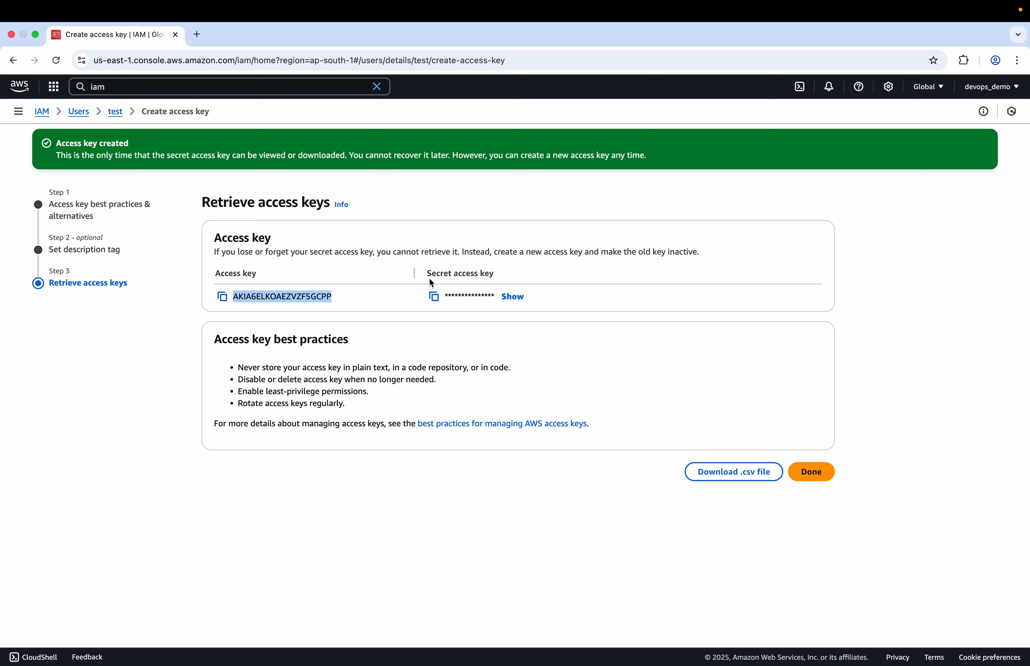
click(513, 296)
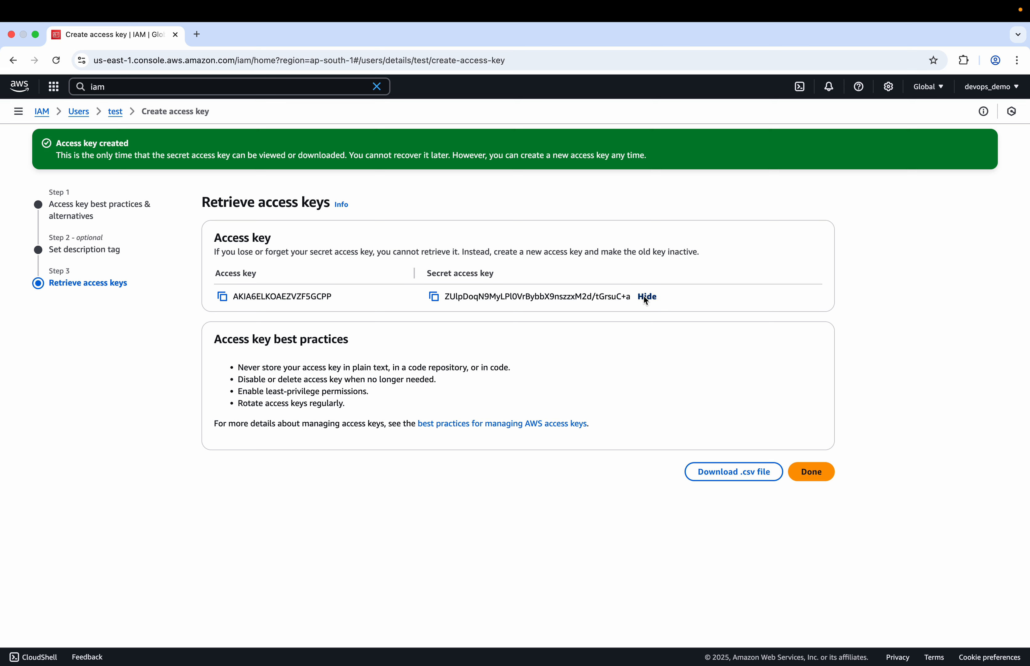
click(435, 297)
click(648, 297)
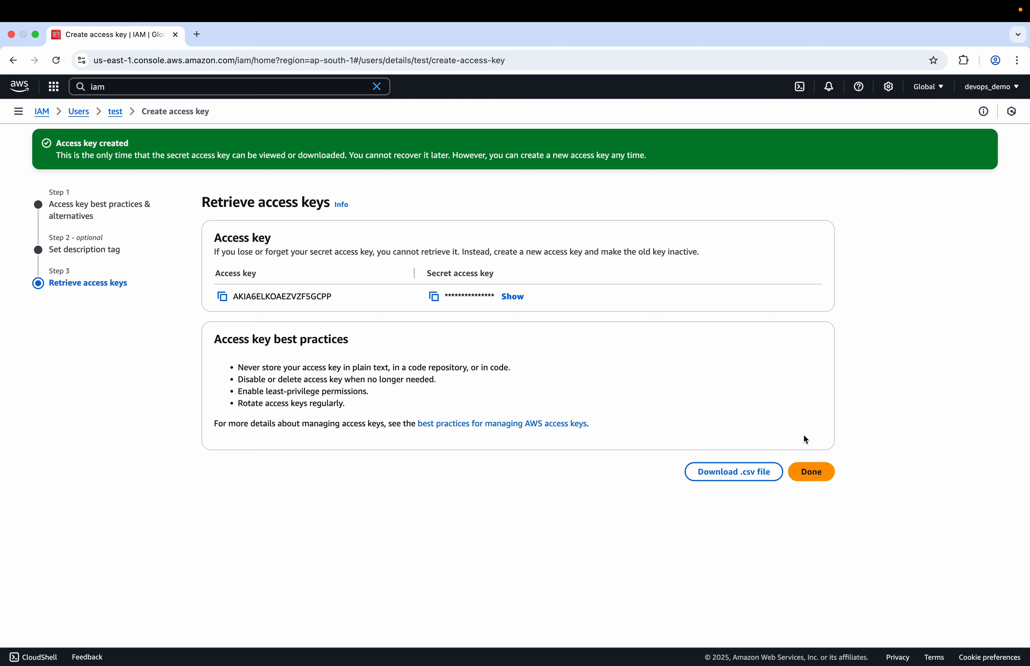
Finish the access key creation and review the new key's entry in the test user's security credentials.
click(821, 477)
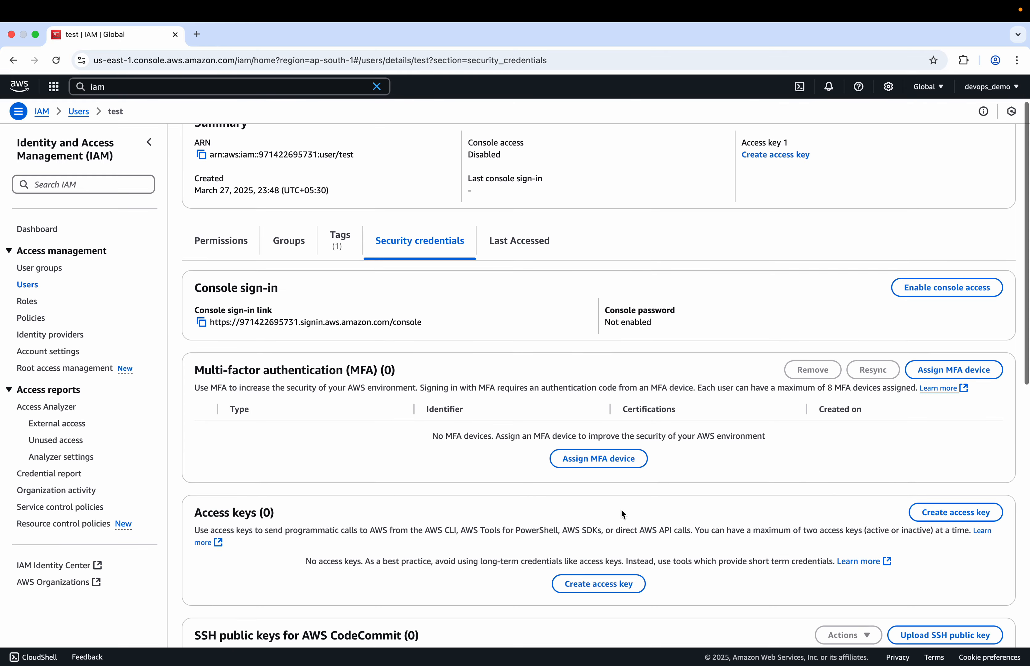
scroll(400, 454, down, 5)
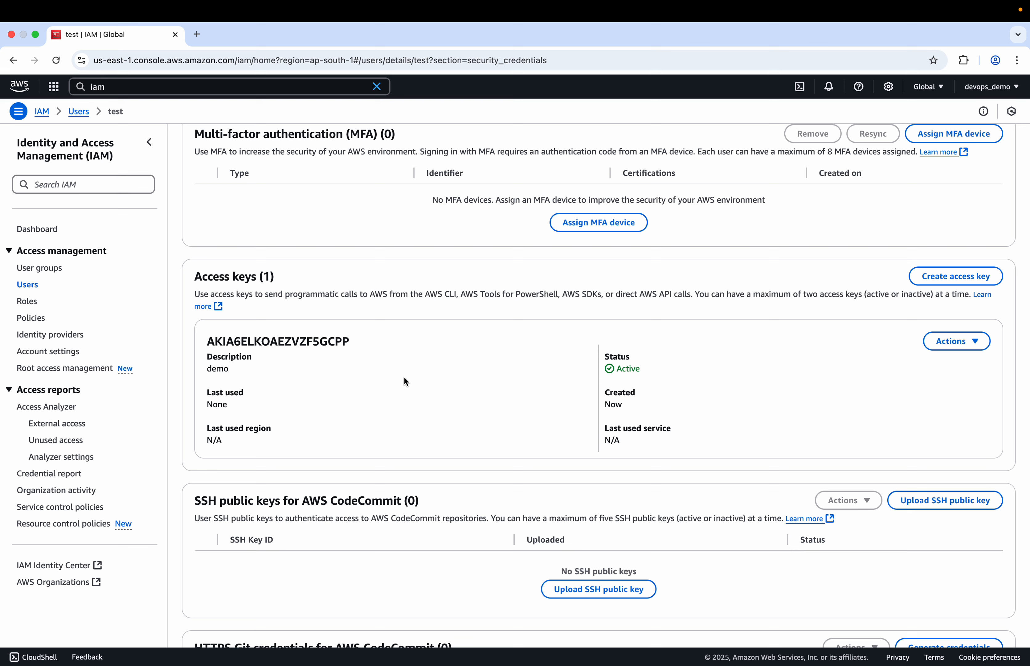
drag(208, 342, 415, 345)
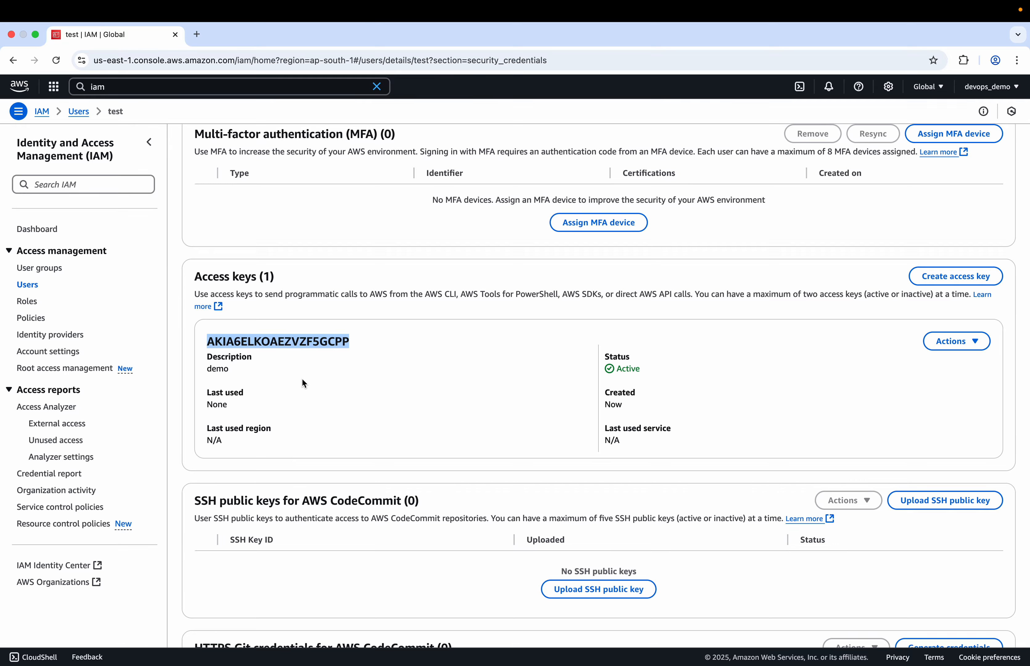
scroll(305, 383, up, 7)
scroll(302, 380, down, 20)
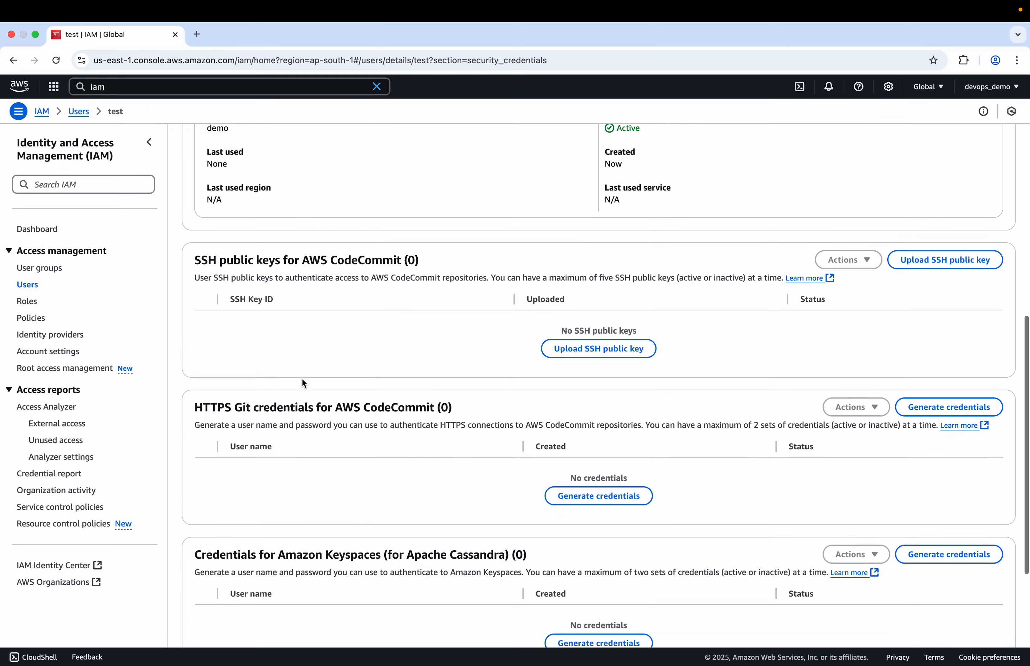
scroll(303, 383, up, 20)
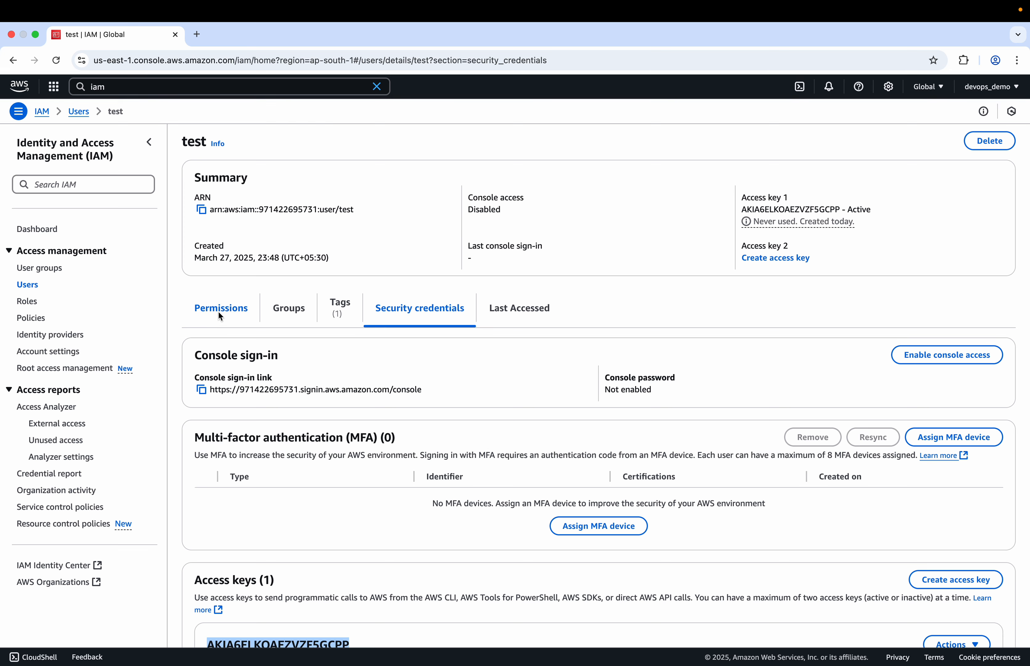
Open the test user's permissions, expand the permissions boundary section, and read its description.
click(220, 316)
scroll(219, 313, down, 1)
click(200, 475)
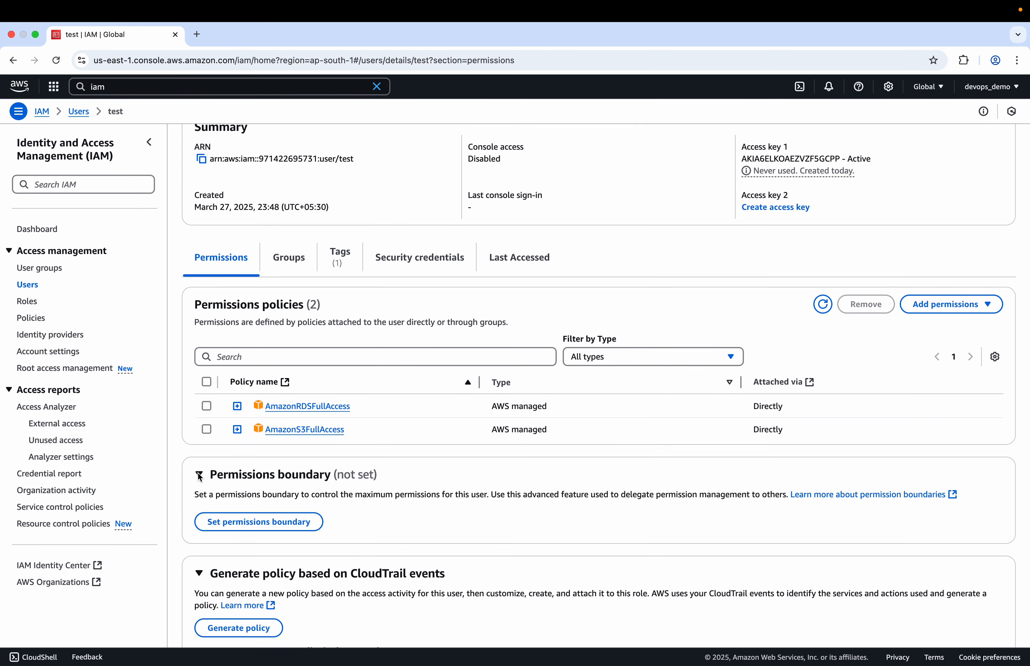
scroll(198, 472, down, 1)
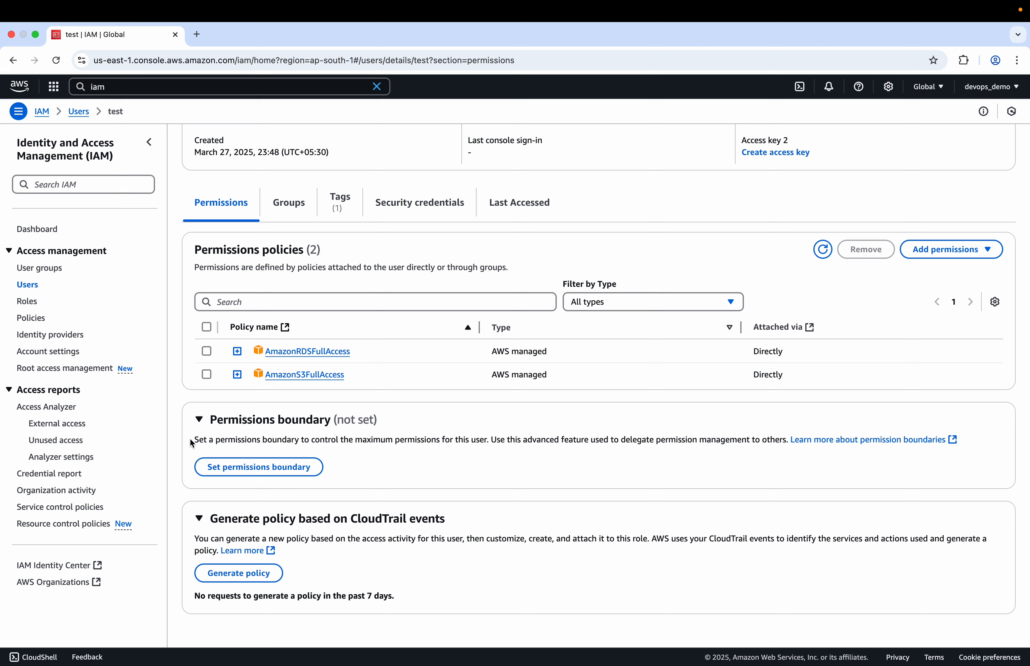
drag(190, 439, 538, 452)
click(486, 438)
scroll(450, 326, up, 3)
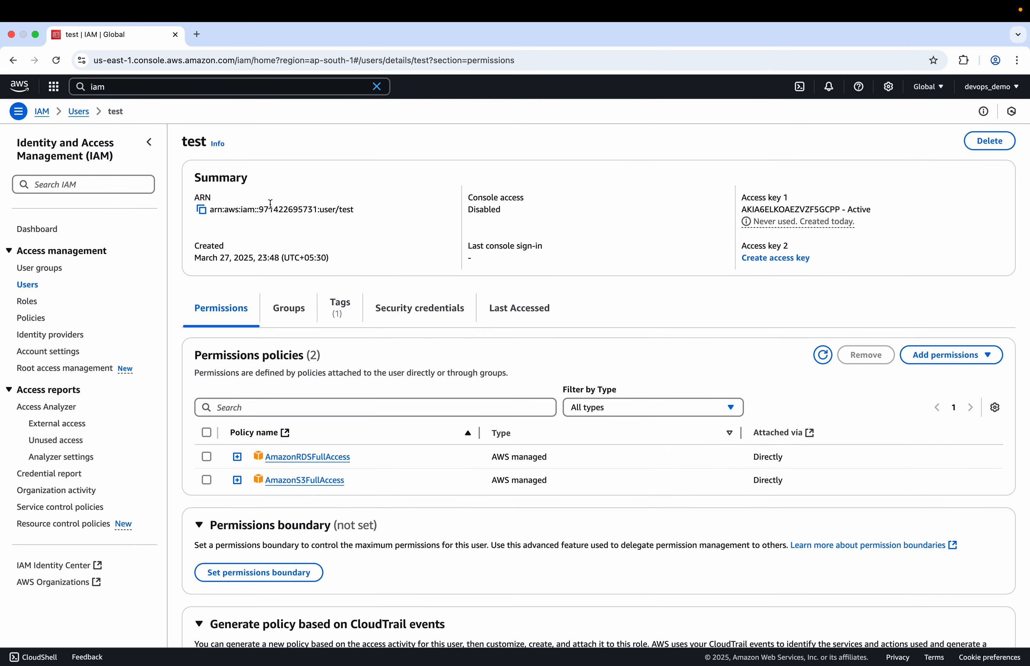
scroll(317, 446, down, 3)
drag(314, 444, 364, 433)
click(503, 445)
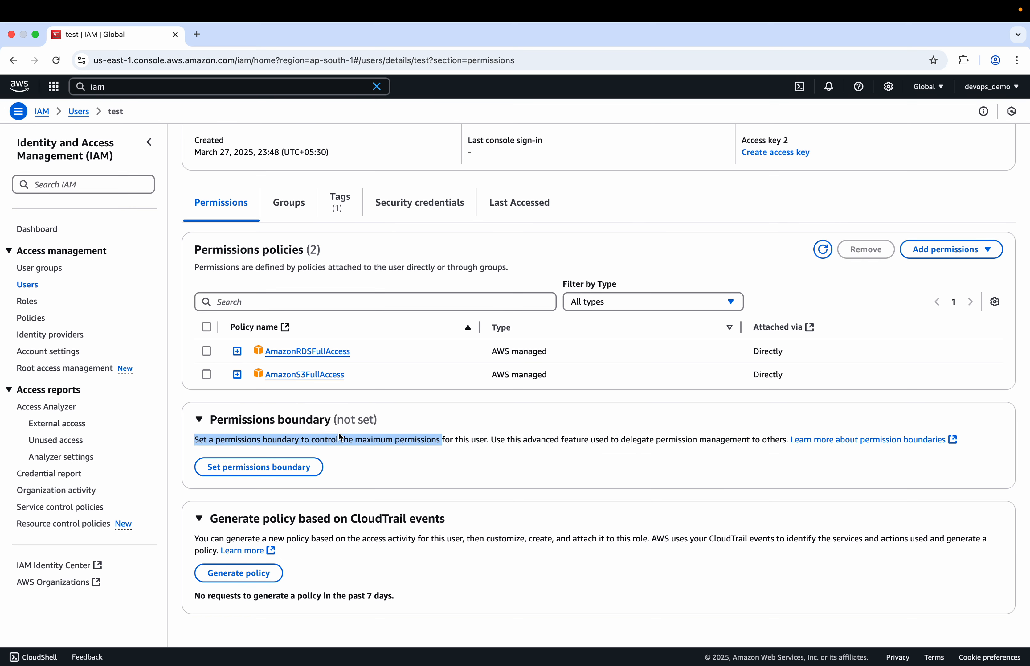
Browse the policies available as the test user's permissions boundary, and leave without setting one.
click(308, 470)
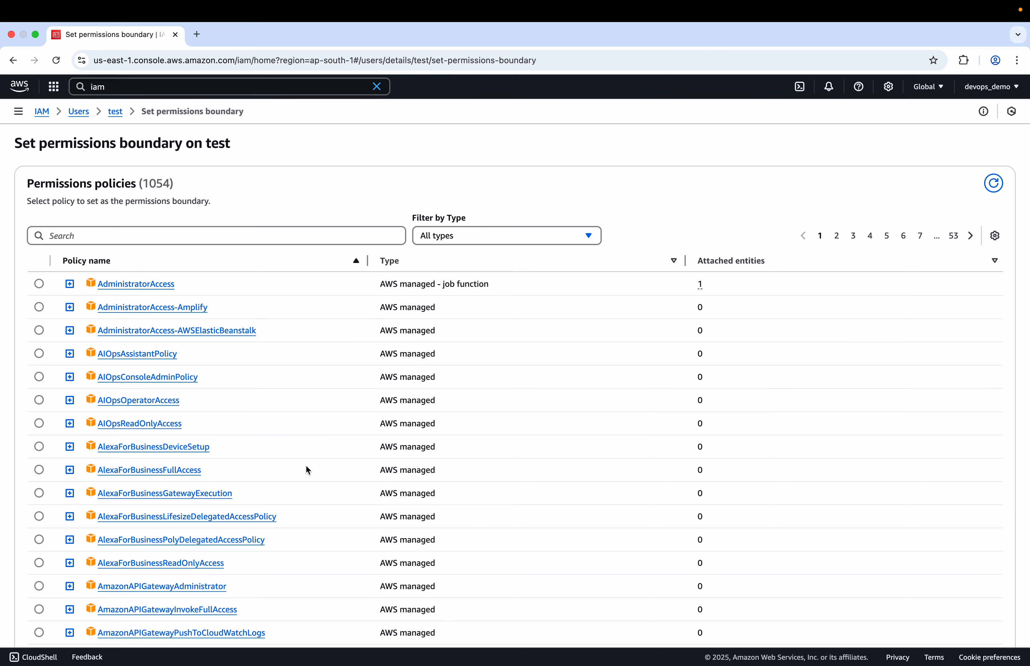
scroll(195, 345, down, 2)
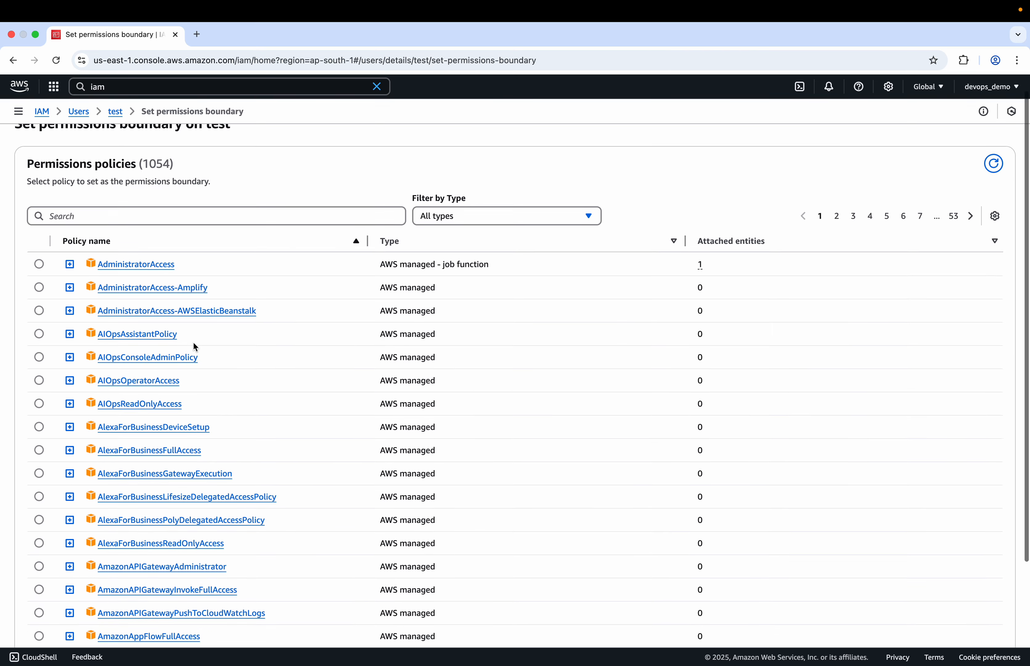
scroll(195, 346, up, 2)
scroll(195, 346, down, 5)
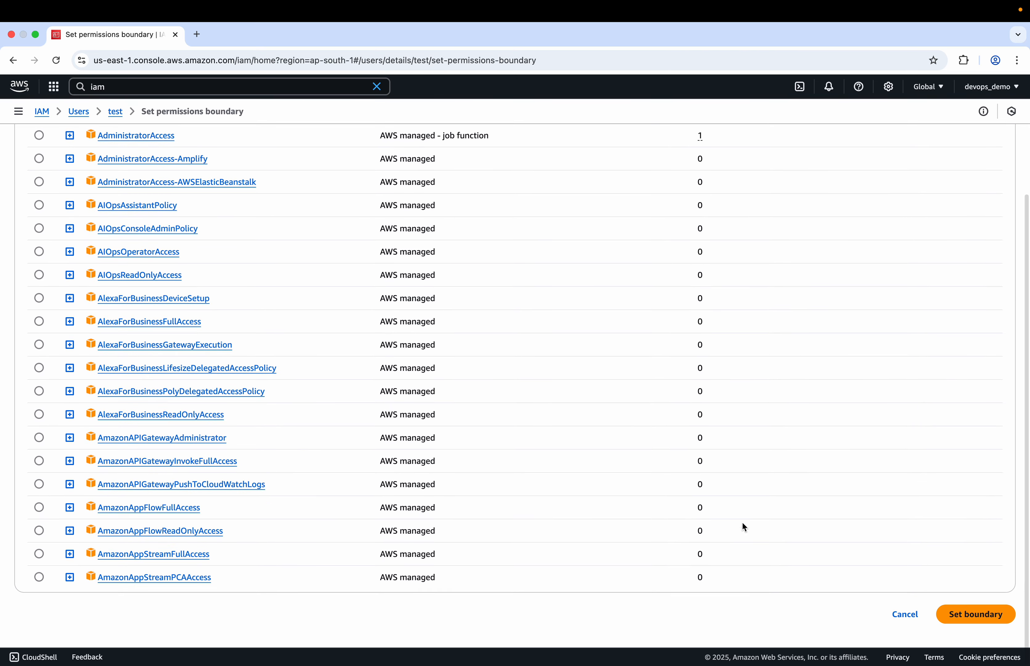
click(905, 607)
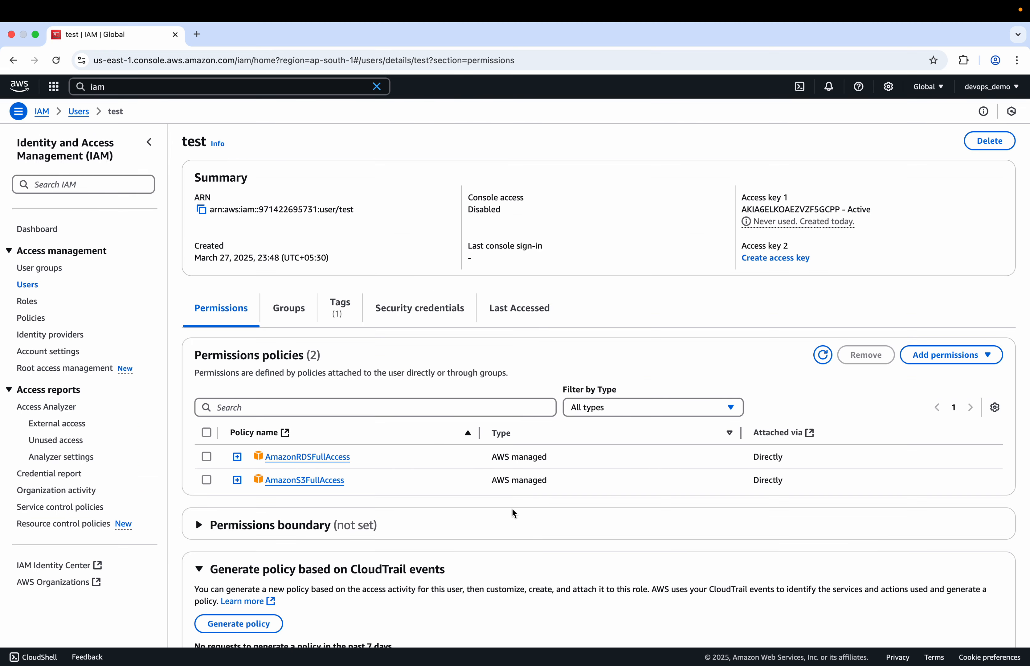
Check the test user's last accessed services and return to the list of IAM users.
scroll(254, 550, down, 2)
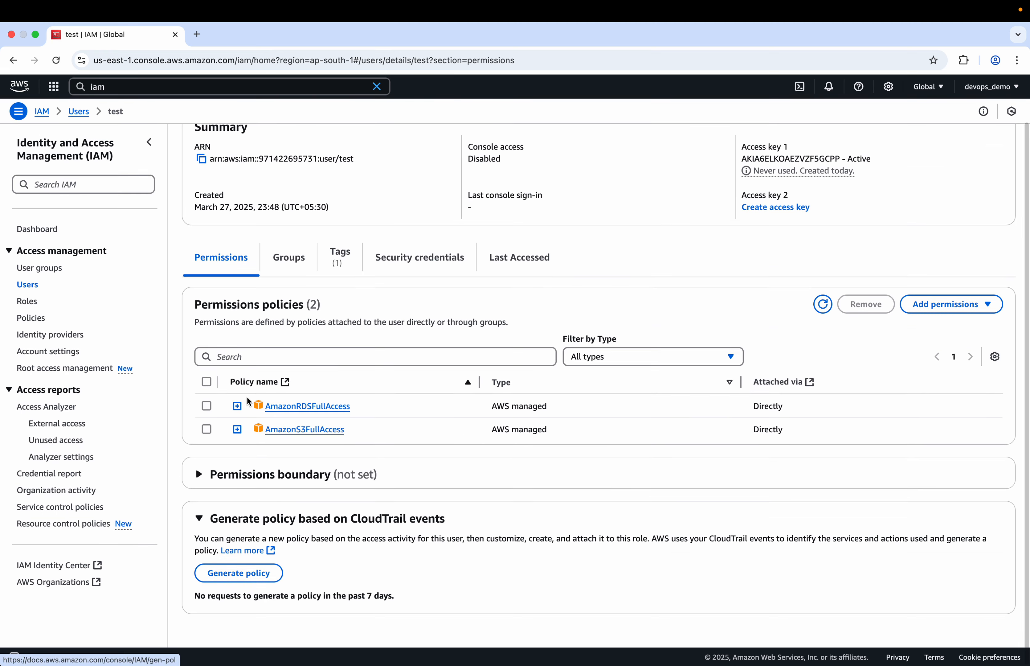
click(521, 260)
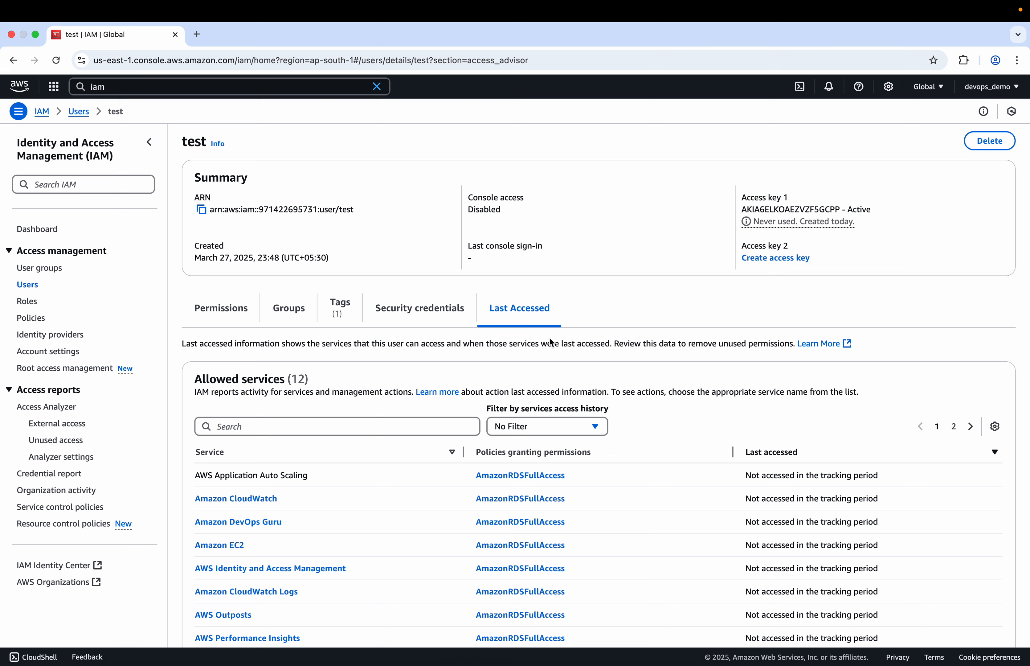
click(27, 286)
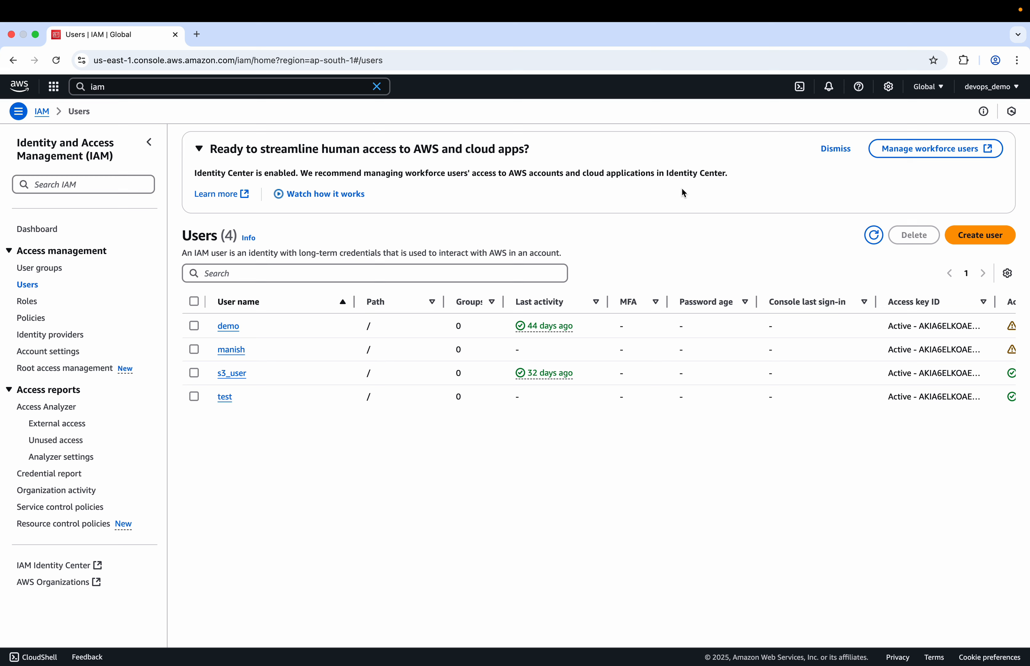
mouse_move(719, 2)
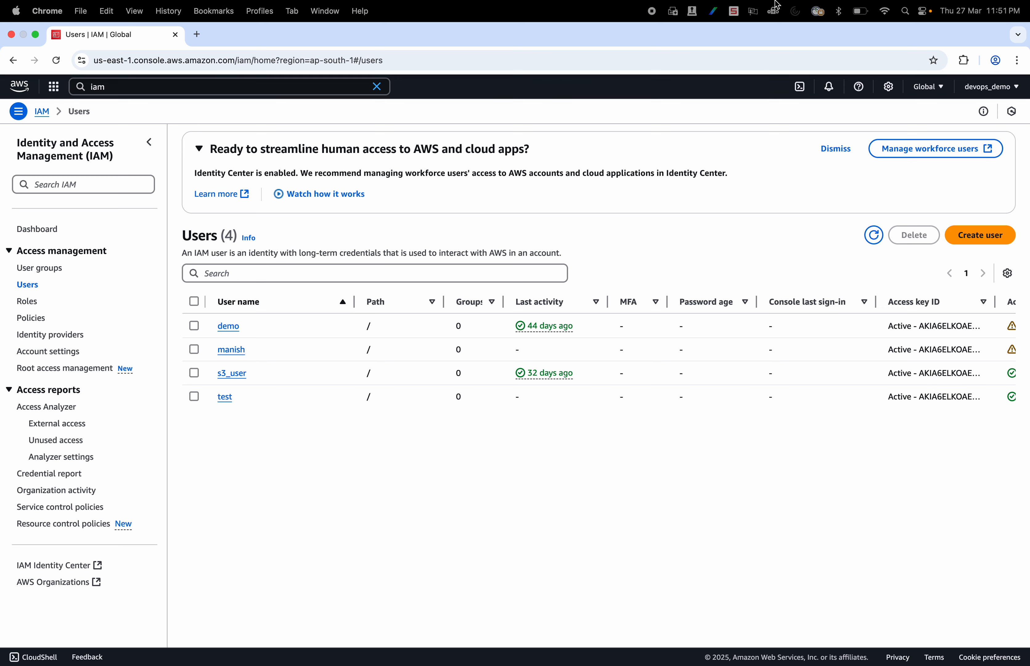